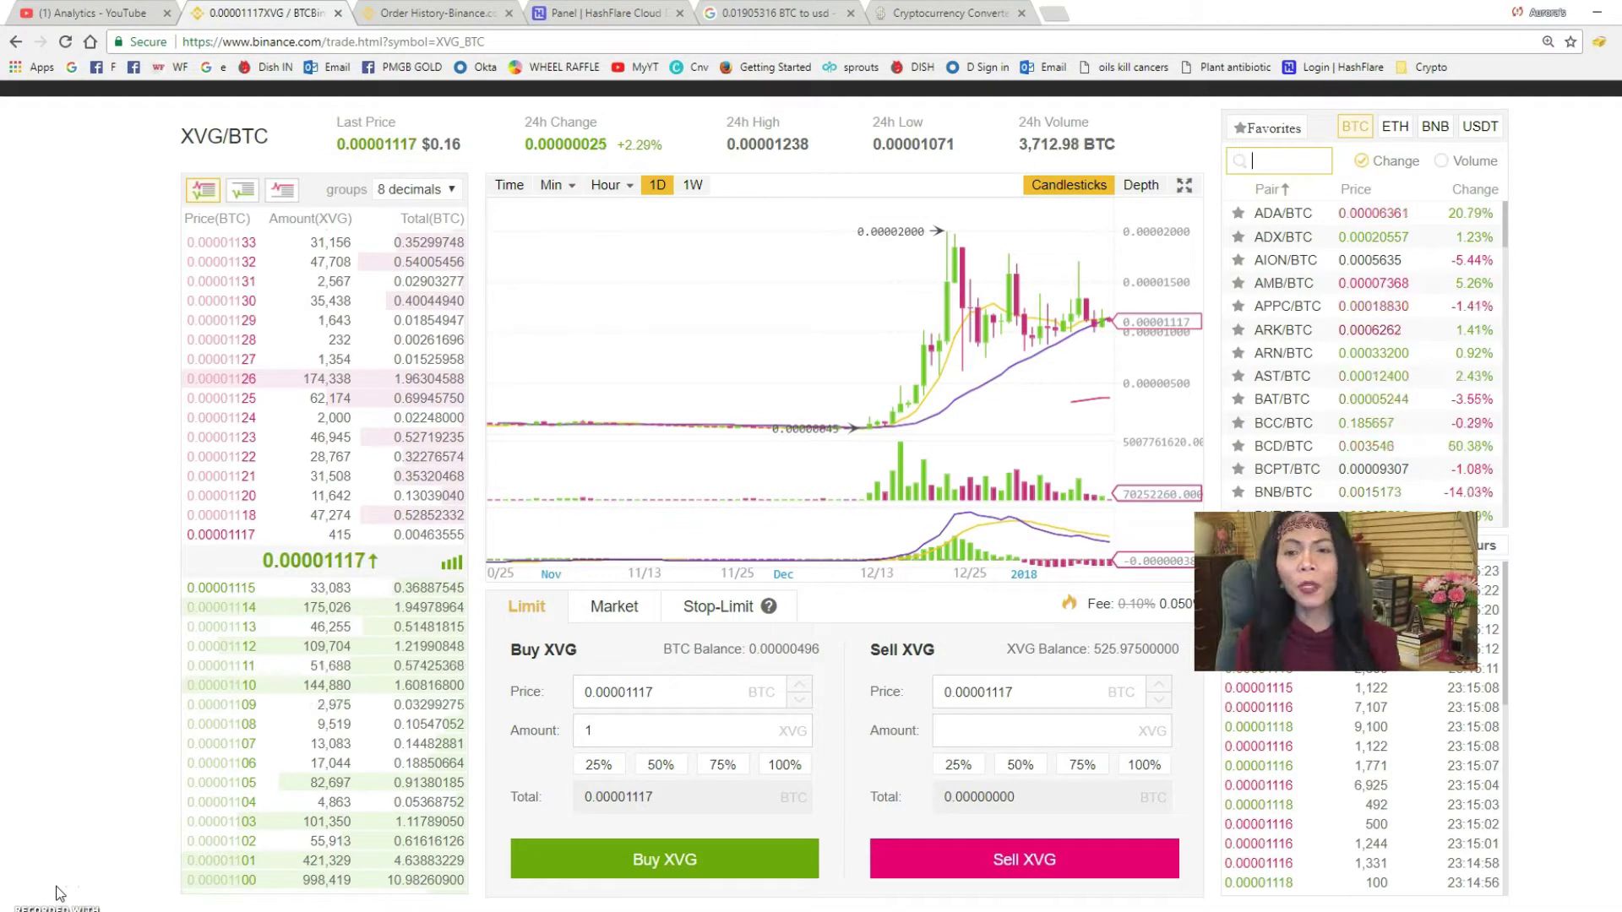
Search 'xlm' in the markets list and open the XLM/BTC trading pair.
scroll(553, 434, "up", 2)
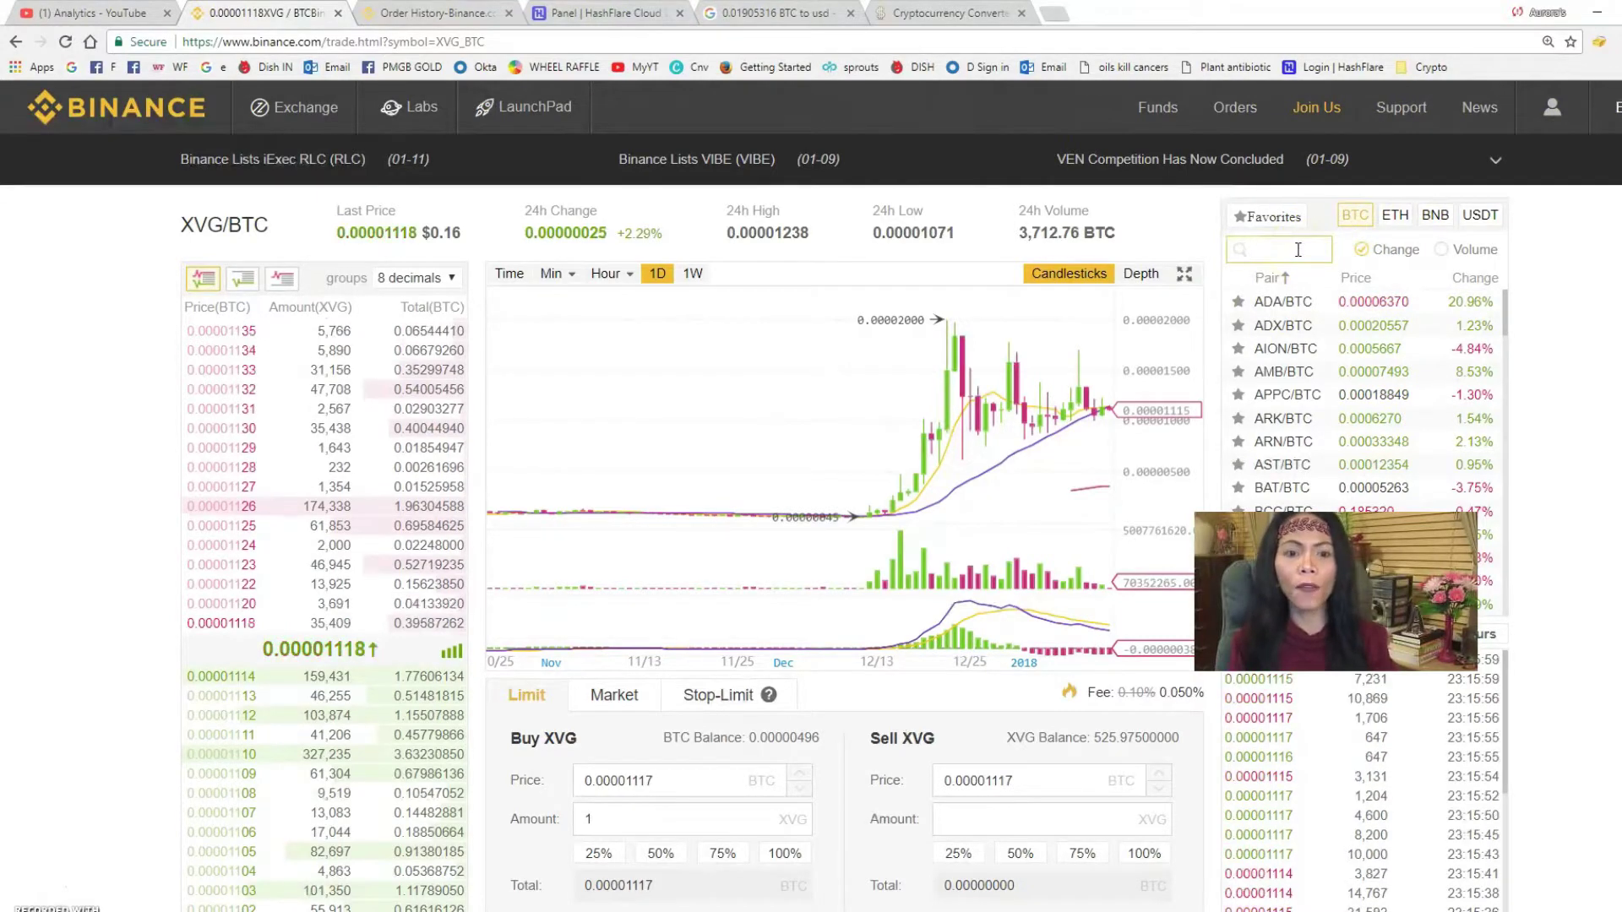
type("xlm")
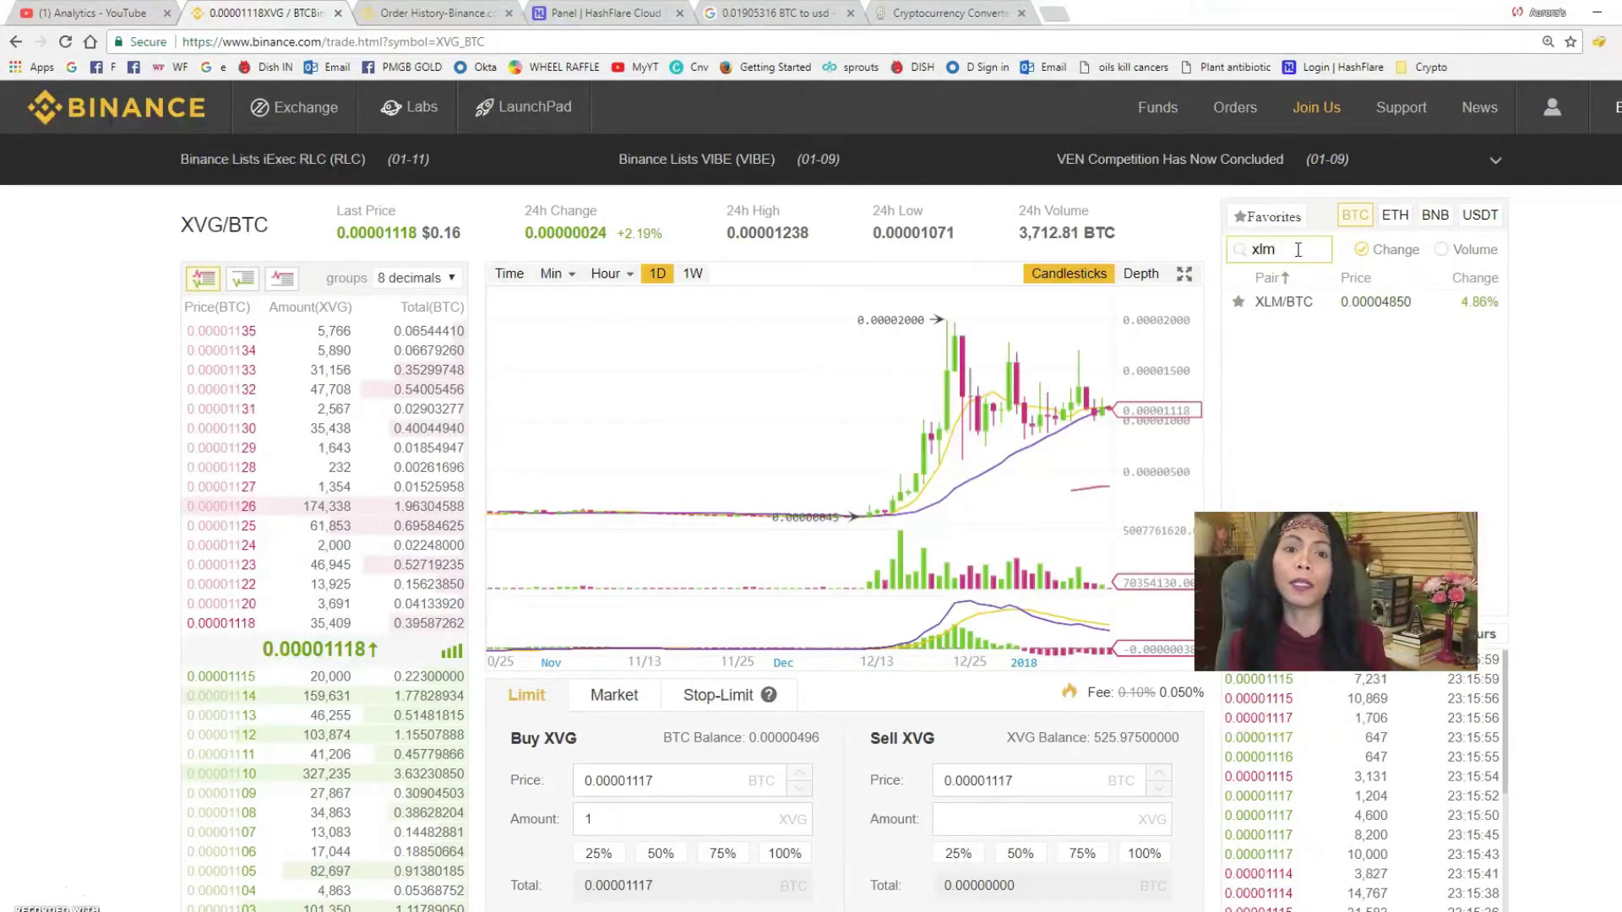
left_click(1285, 304)
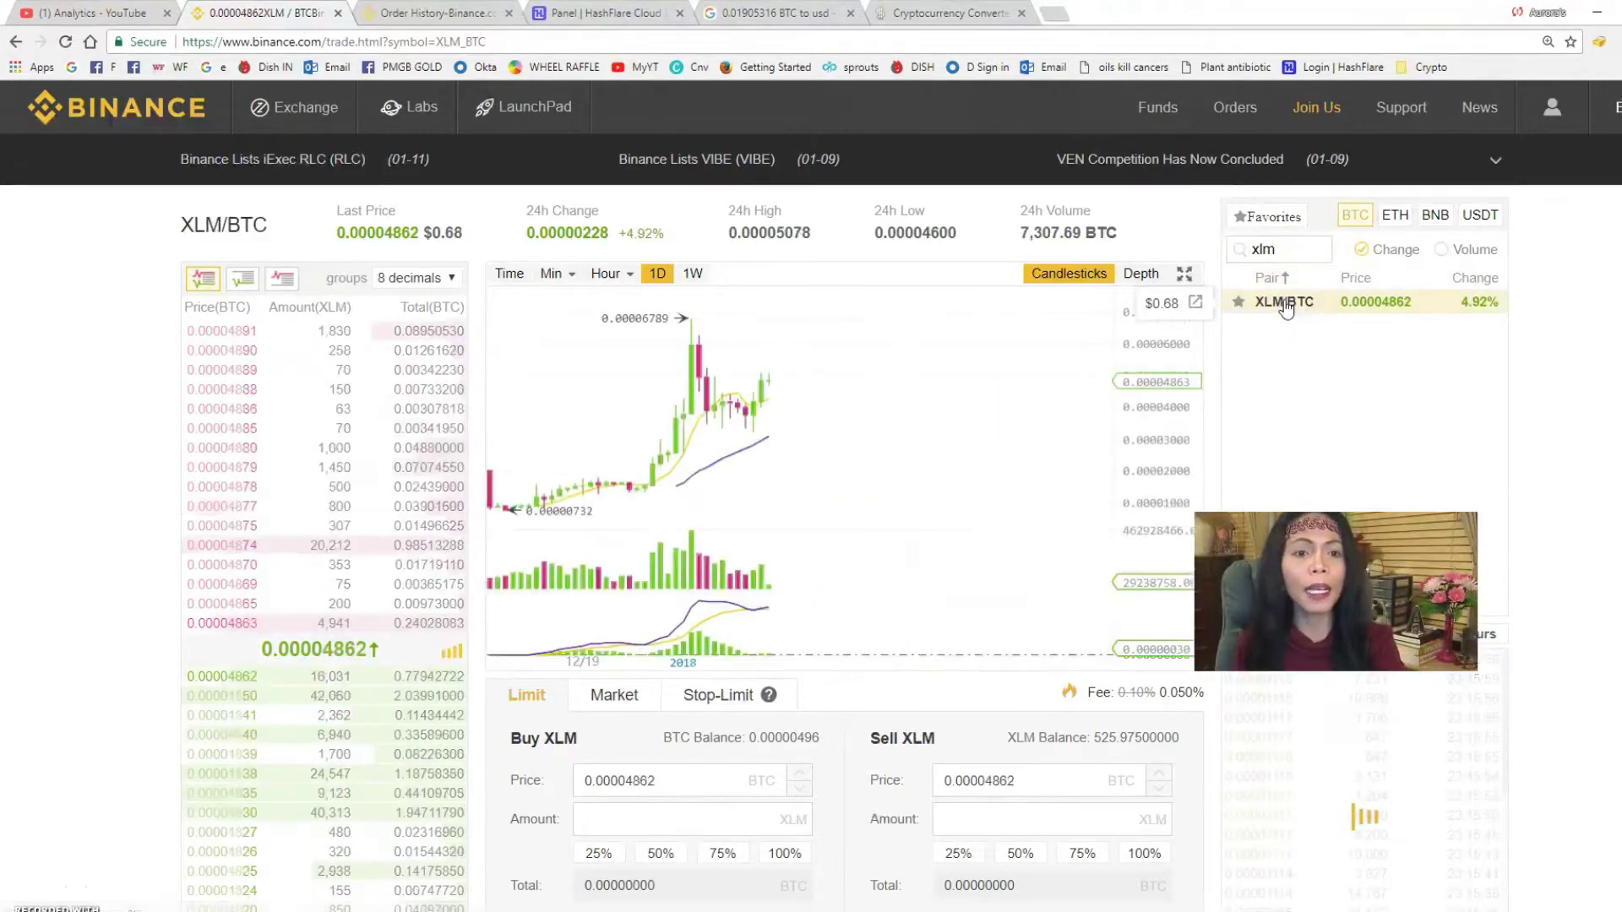
scroll(811, 634, "down", 1)
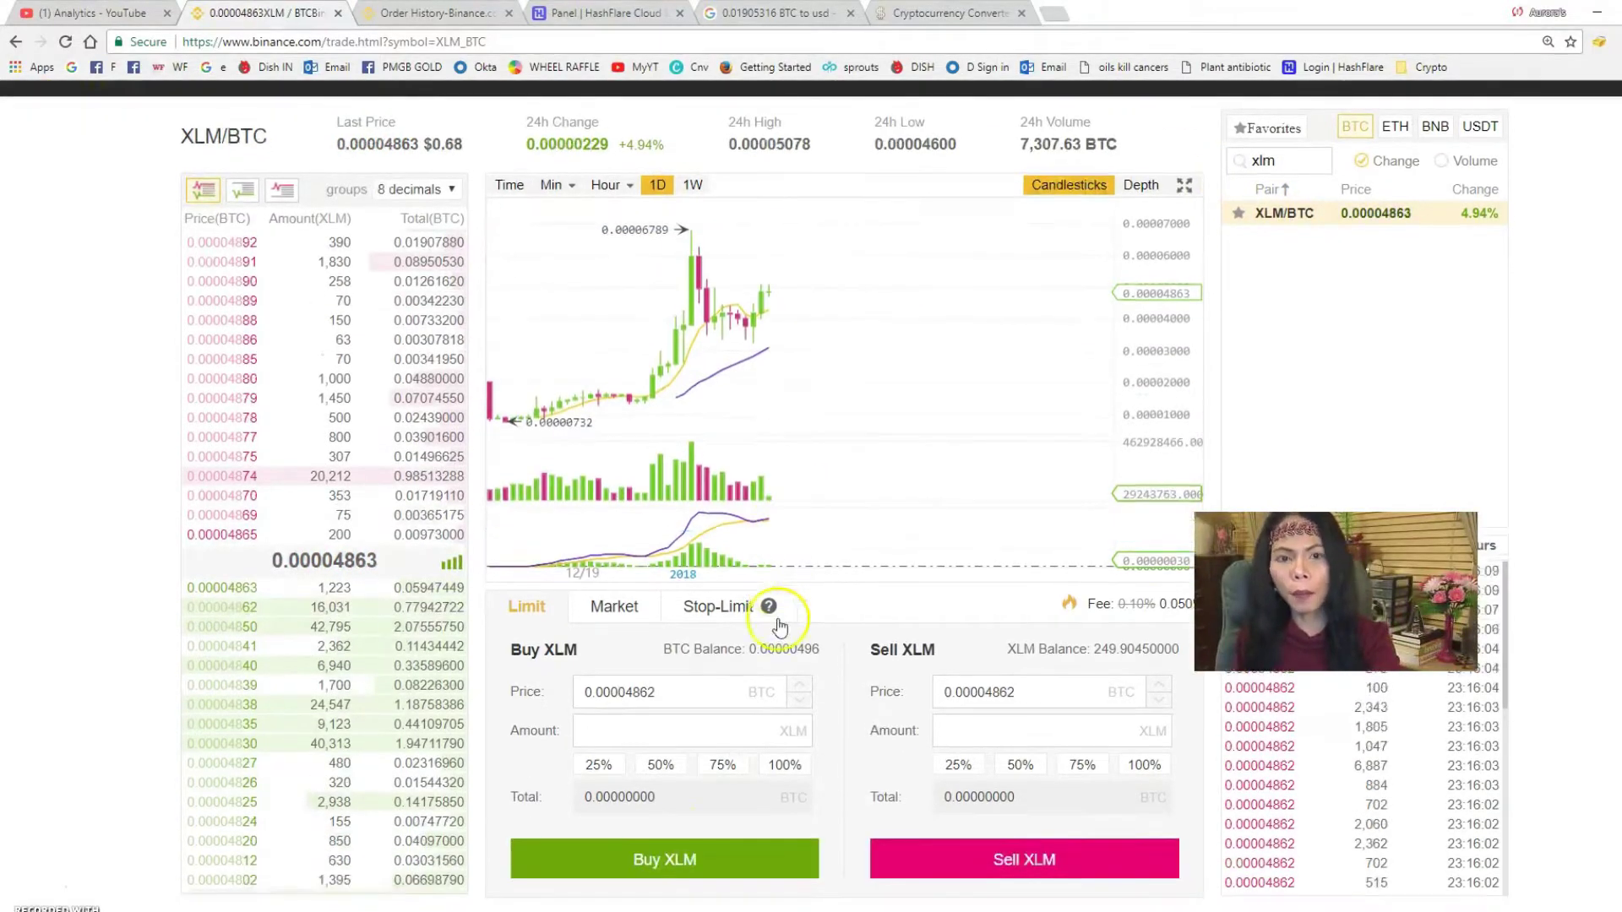
Select the current 0.00004851 BTC buy price in the buy form to copy it.
left_click(627, 728)
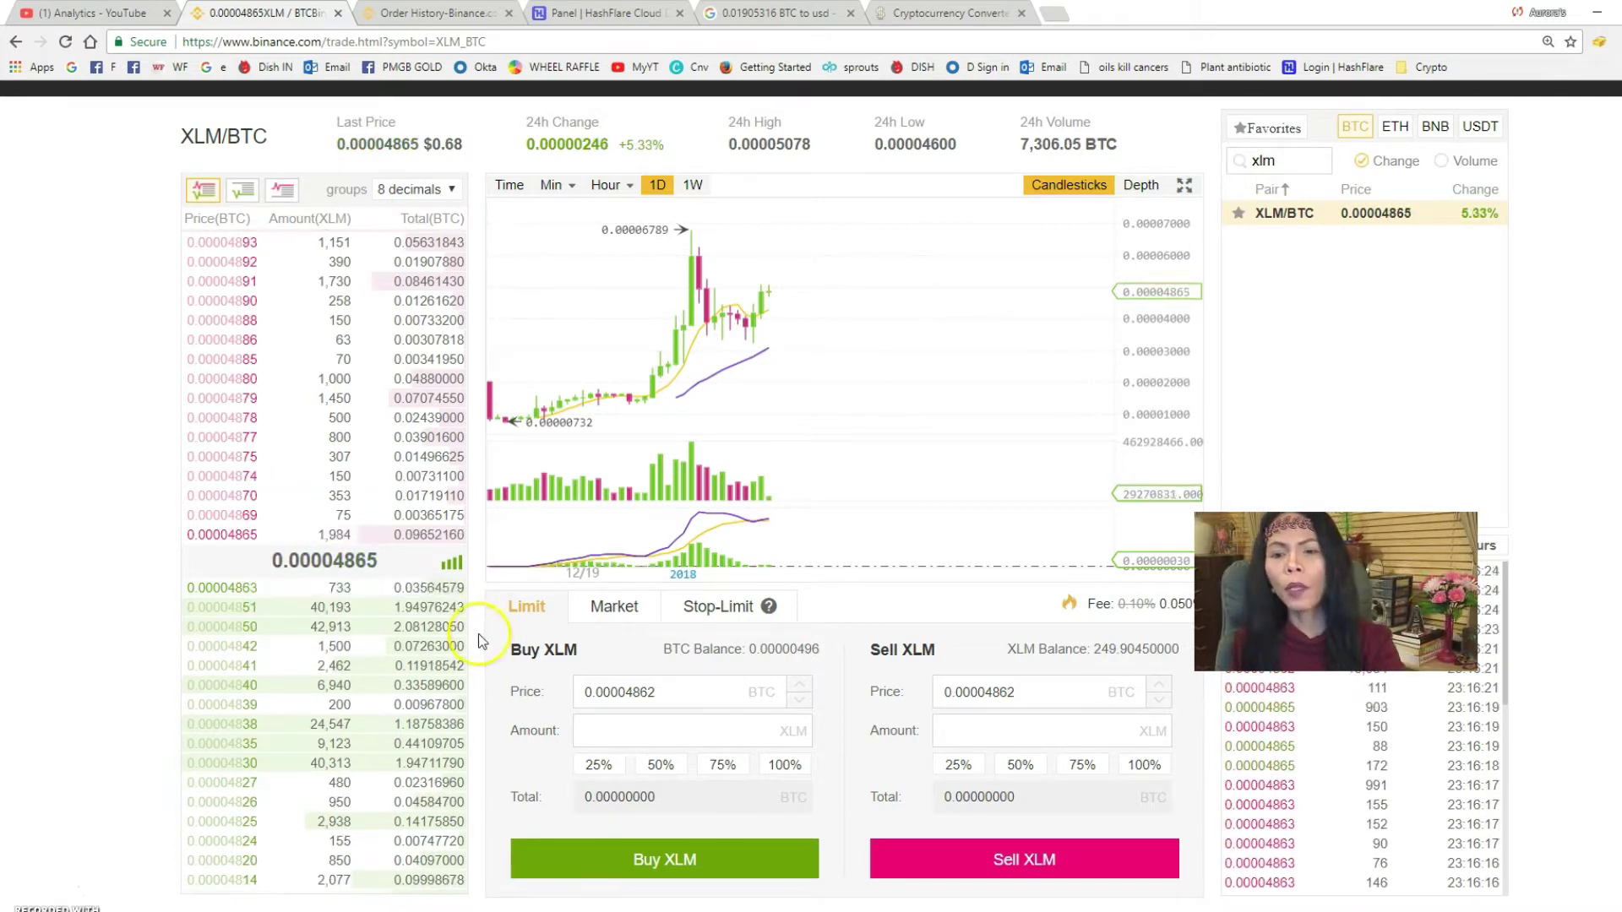
left_click(382, 557)
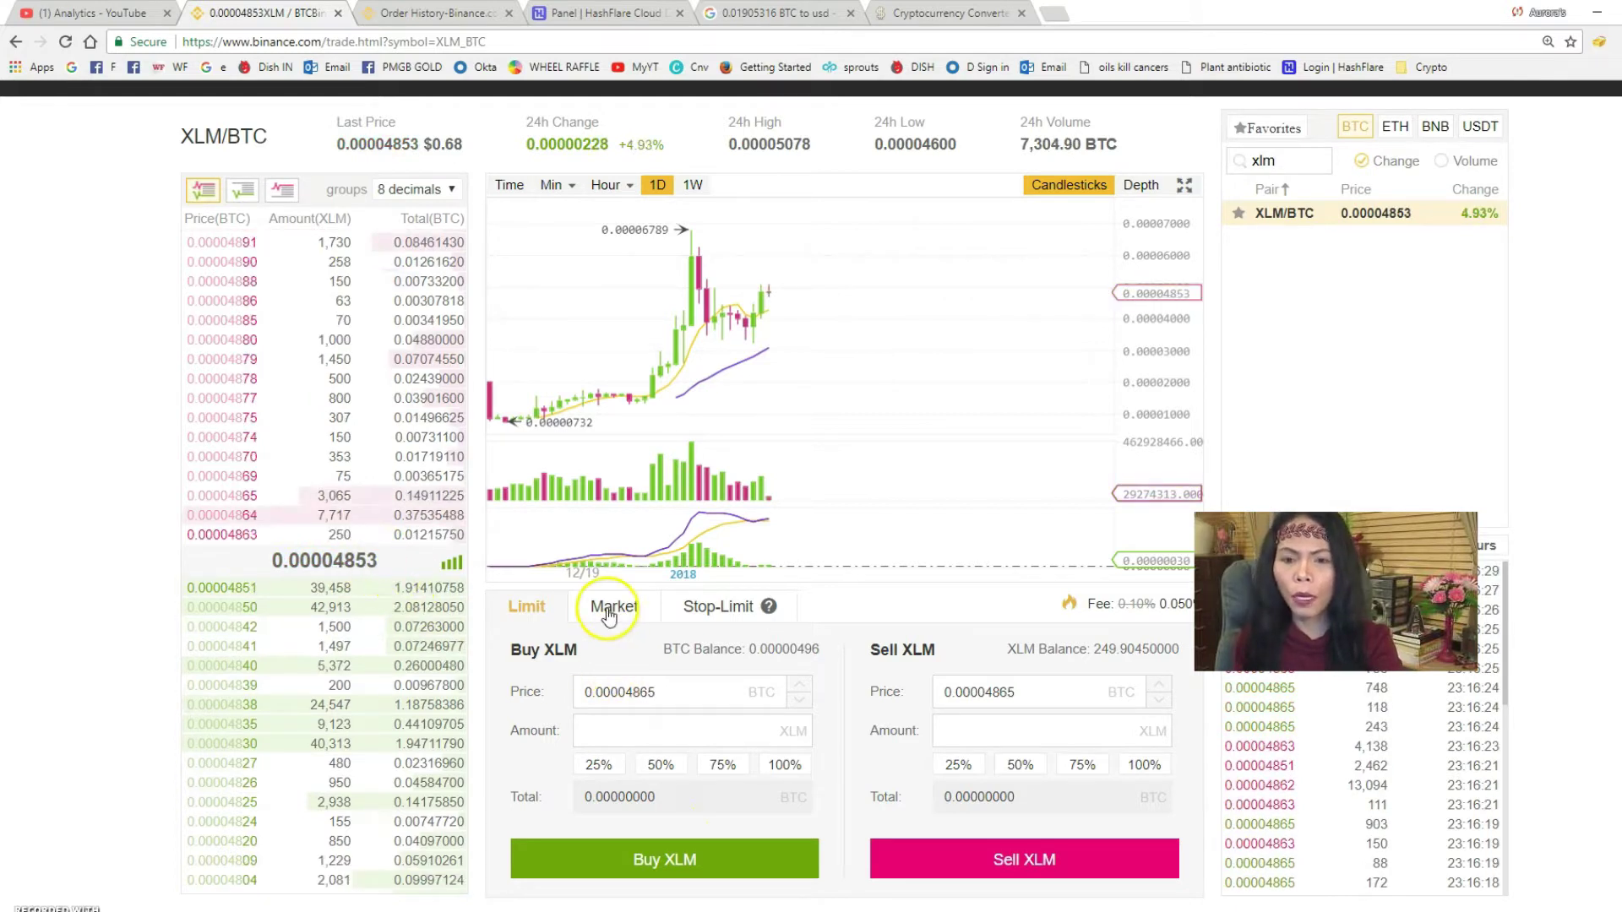
double_click(651, 688)
key("ctrl+c")
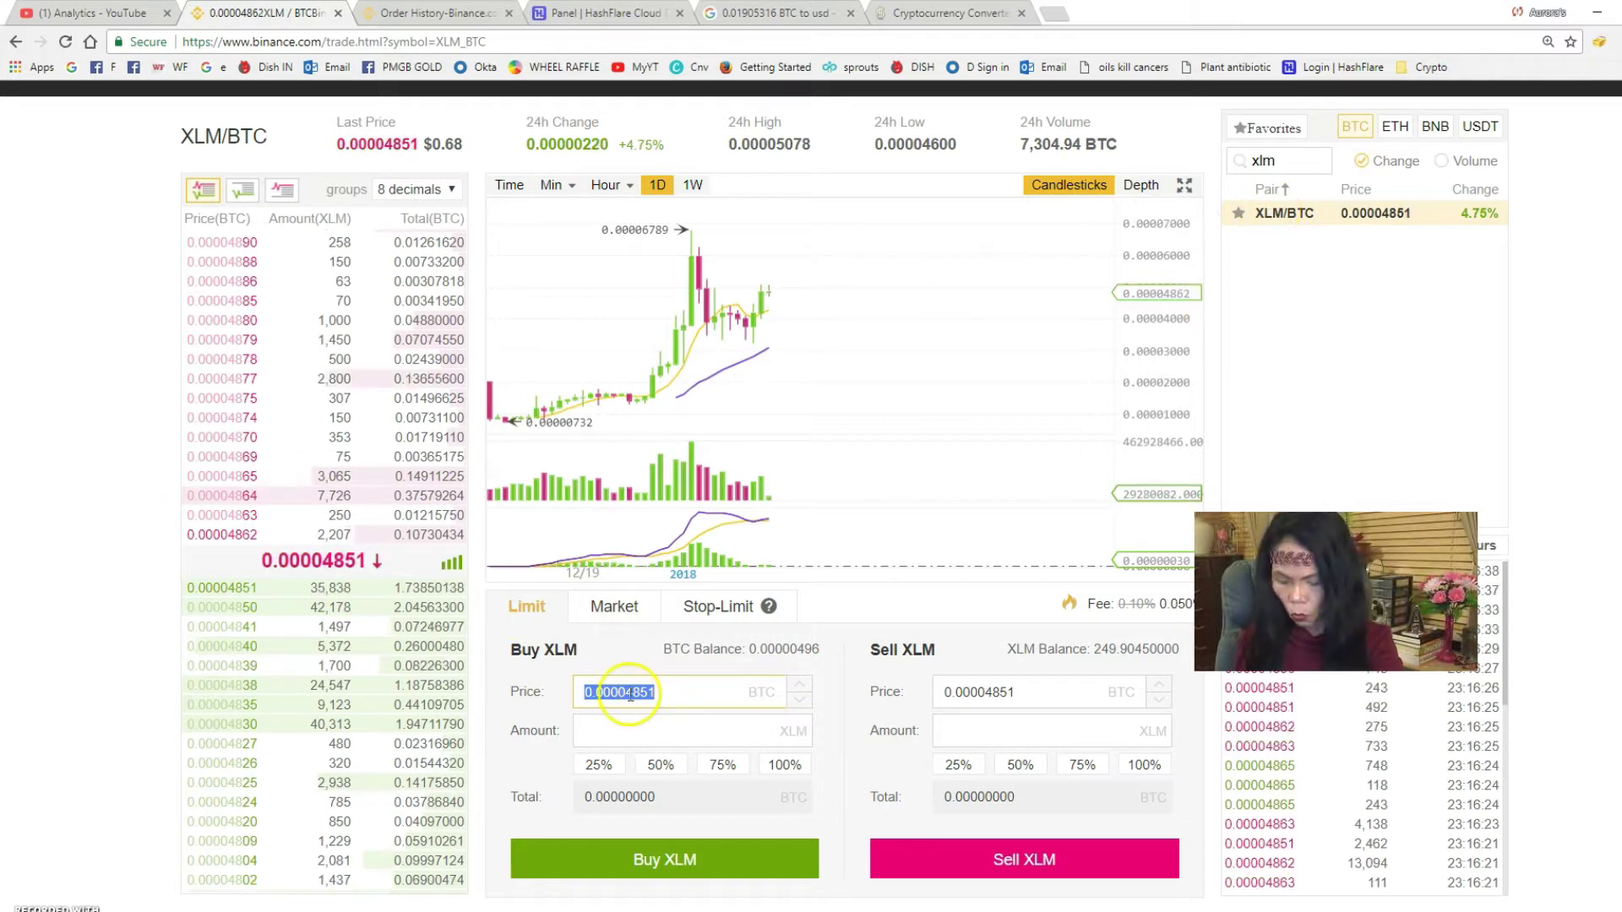
left_click(771, 13)
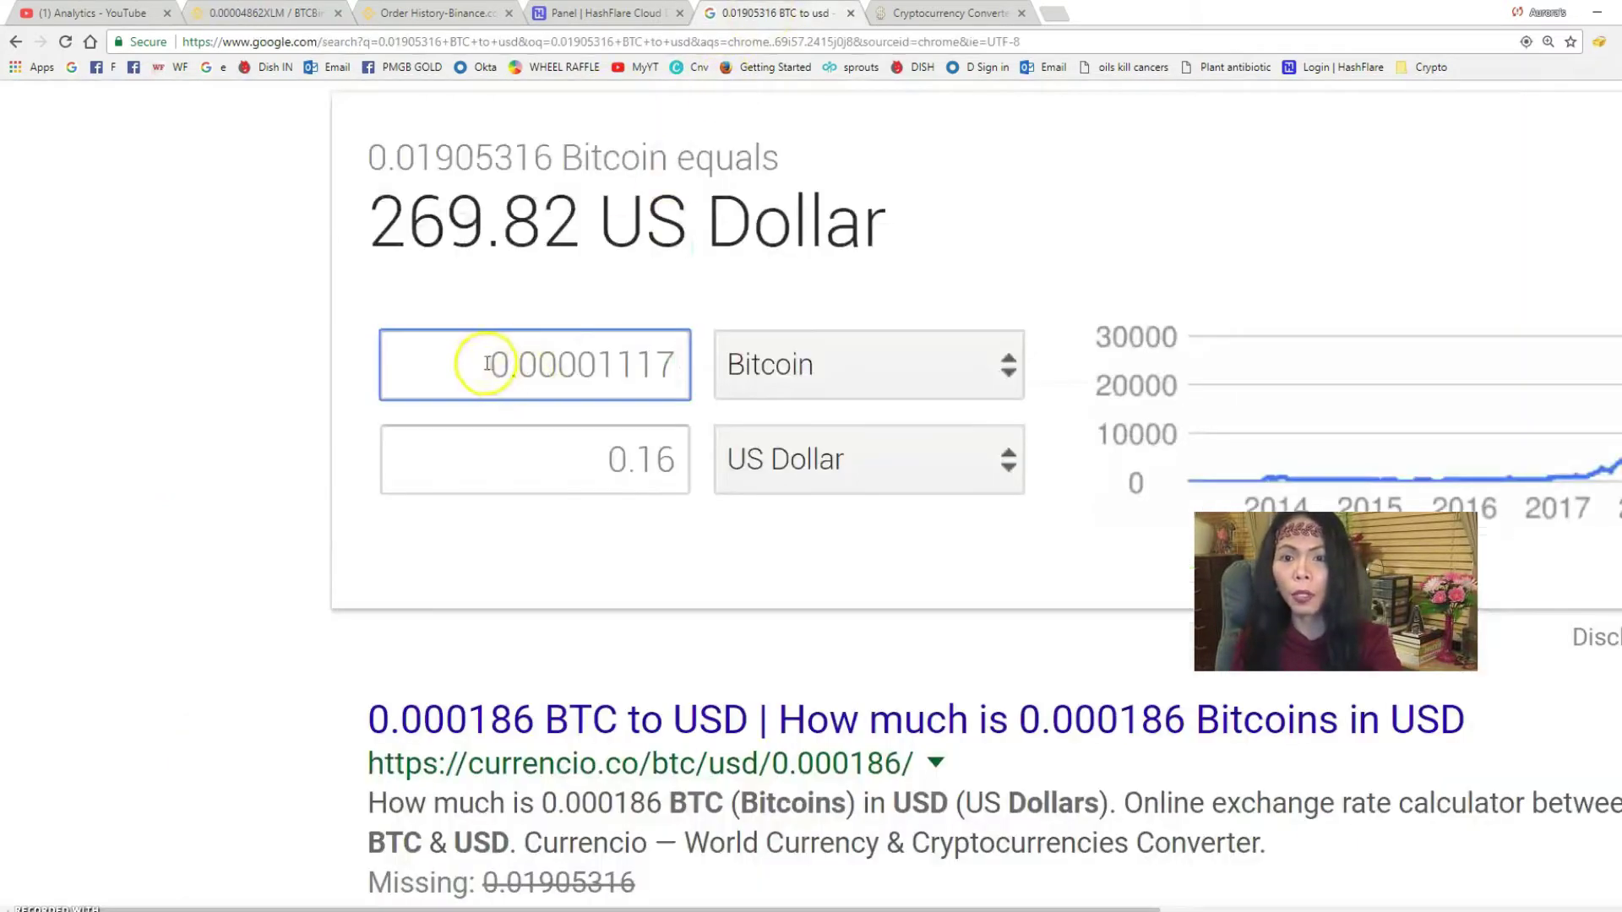
Paste 0.00004851 BTC into Google's converter to get 0.69 USD, then return to Binance.
left_click_drag(481, 363, 750, 420)
key("ctrl+v")
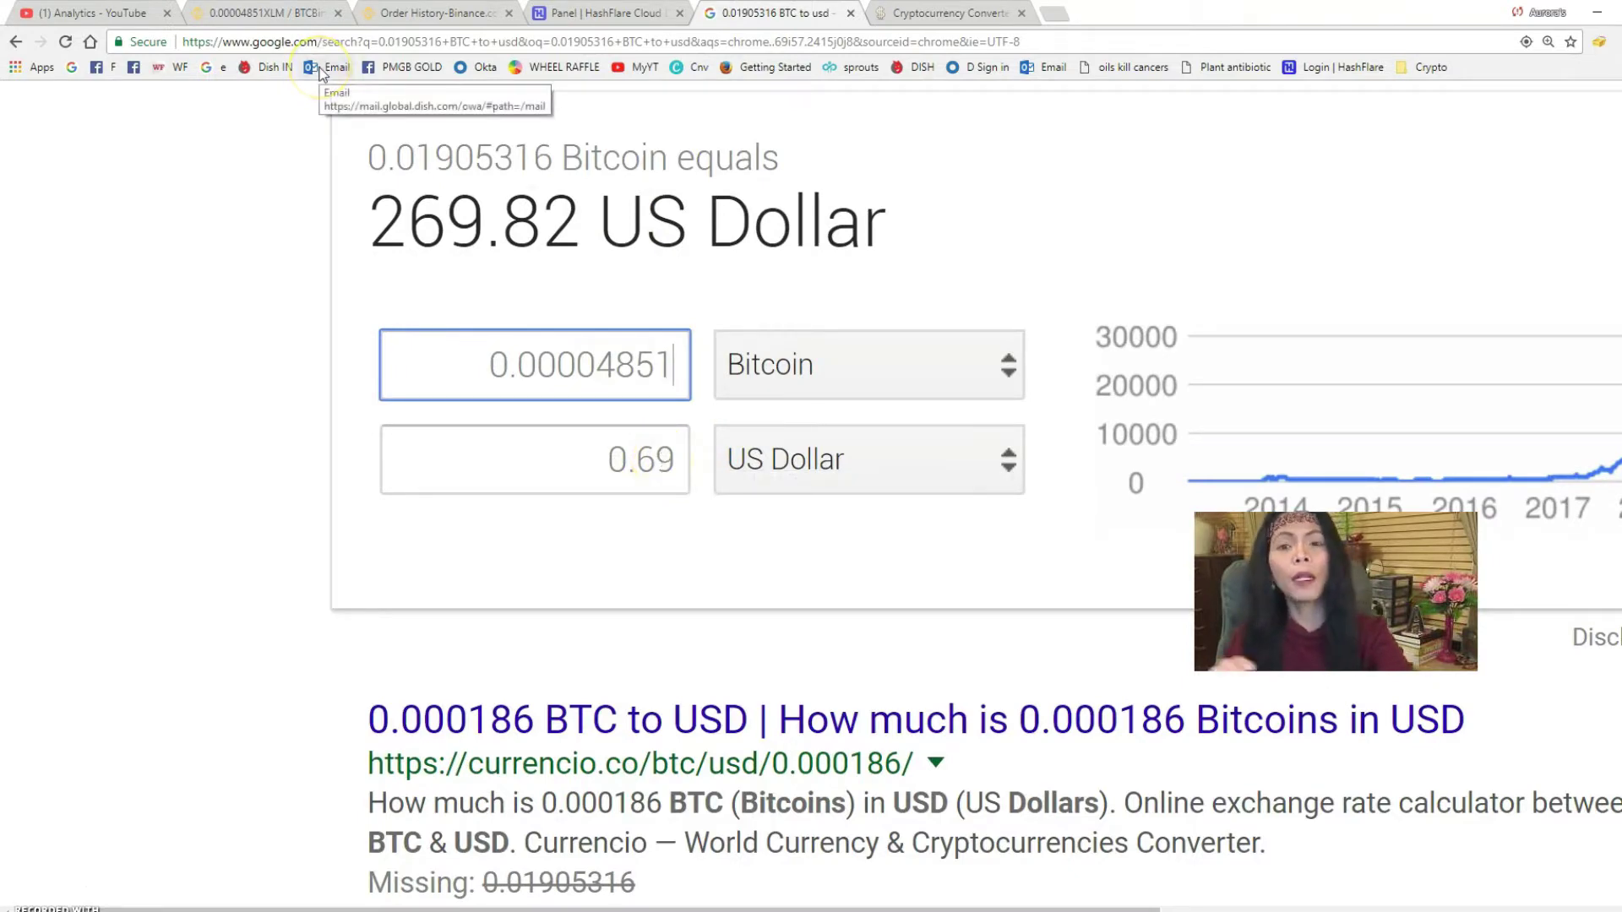
left_click(245, 15)
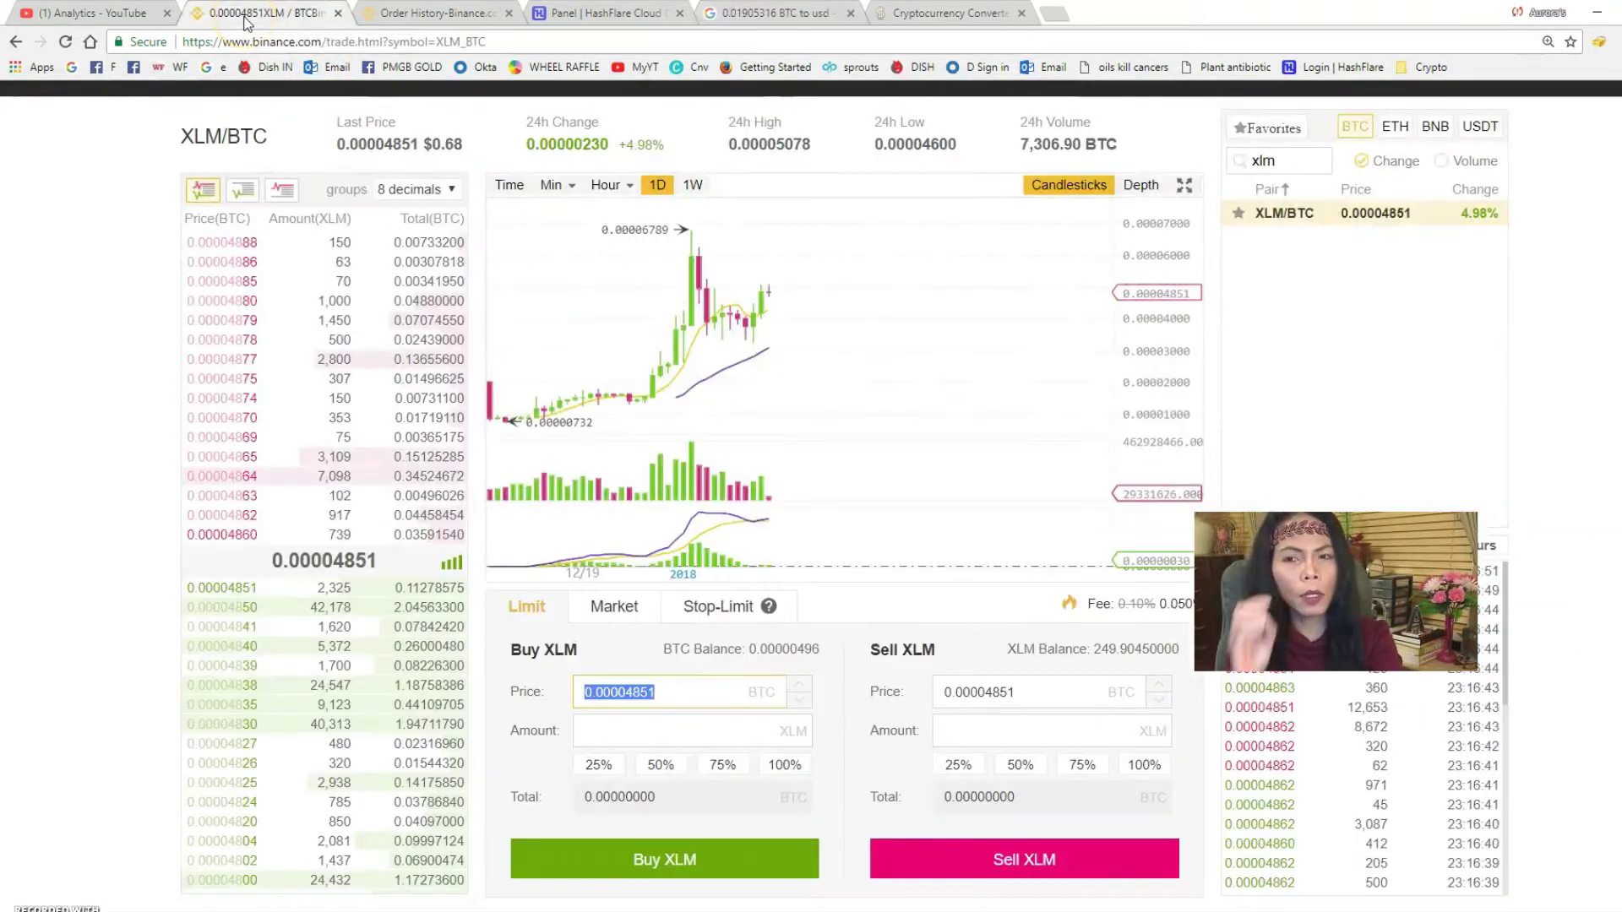
left_click(294, 516)
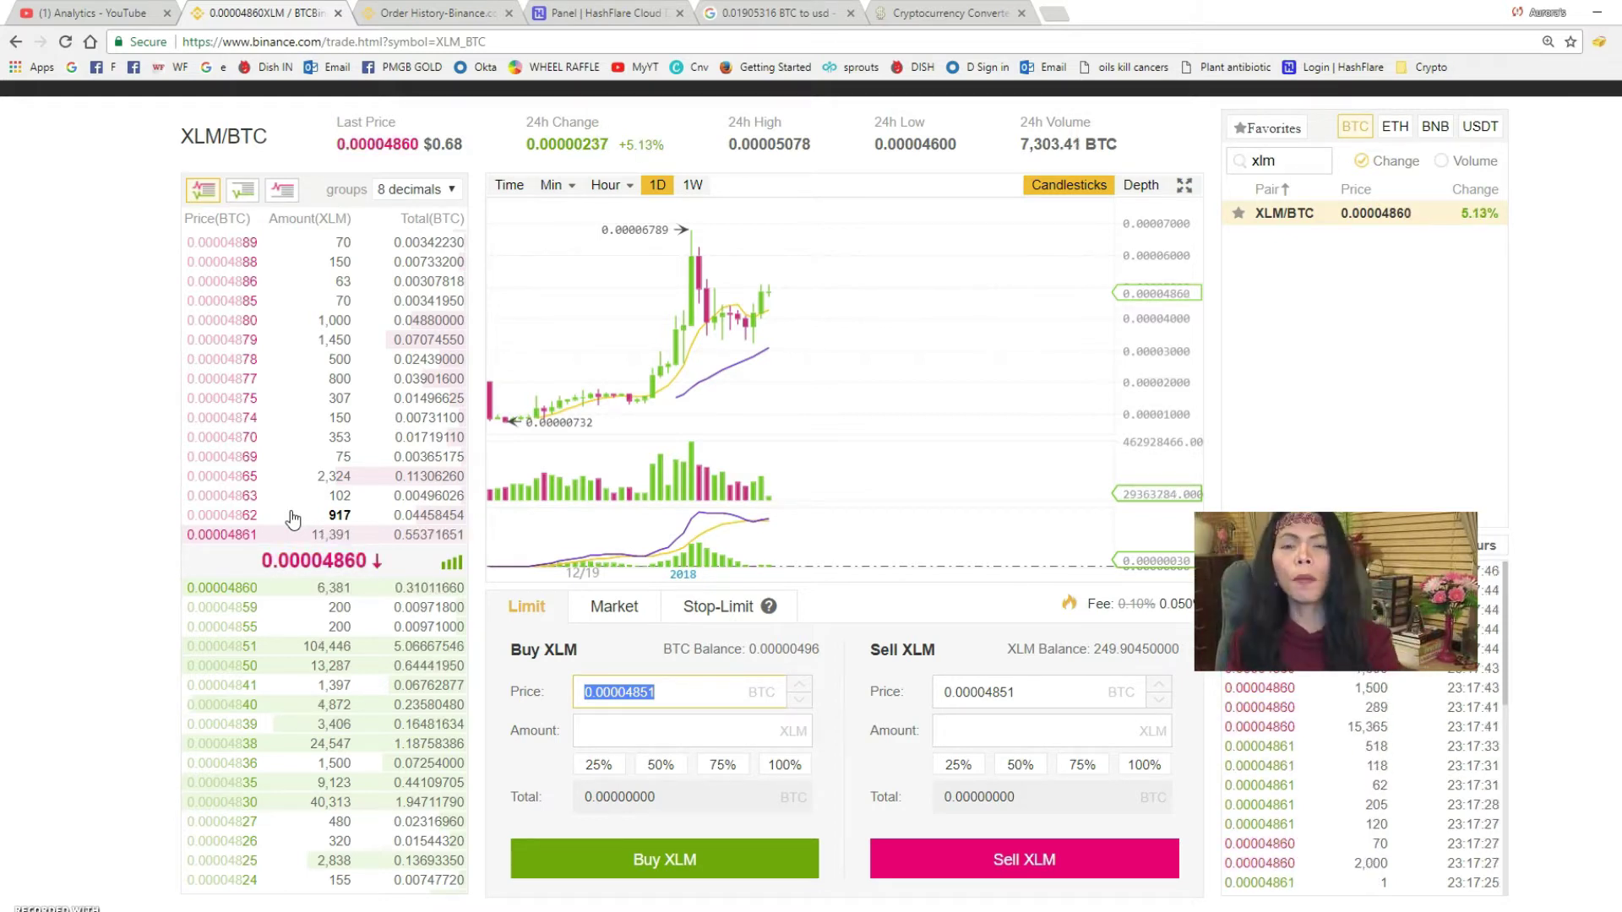
Calculate .68*500 = 340 in Windows Calculator, then bring the Binance page back.
left_click(646, 728)
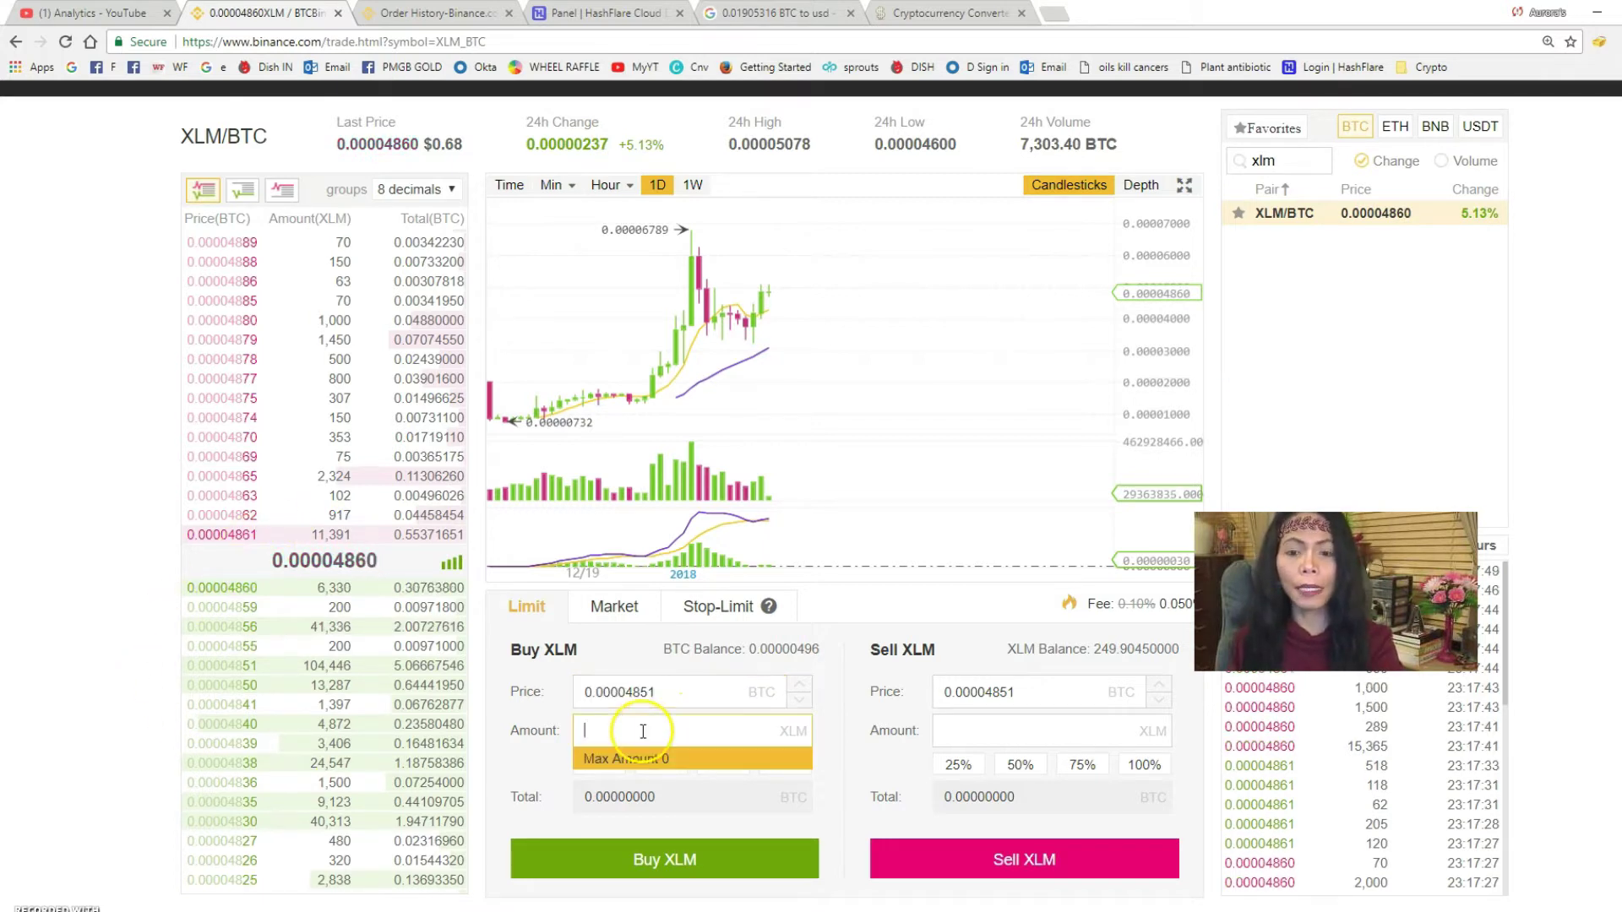
key("alt+Tab")
left_click_drag(1340, 265, 908, 321)
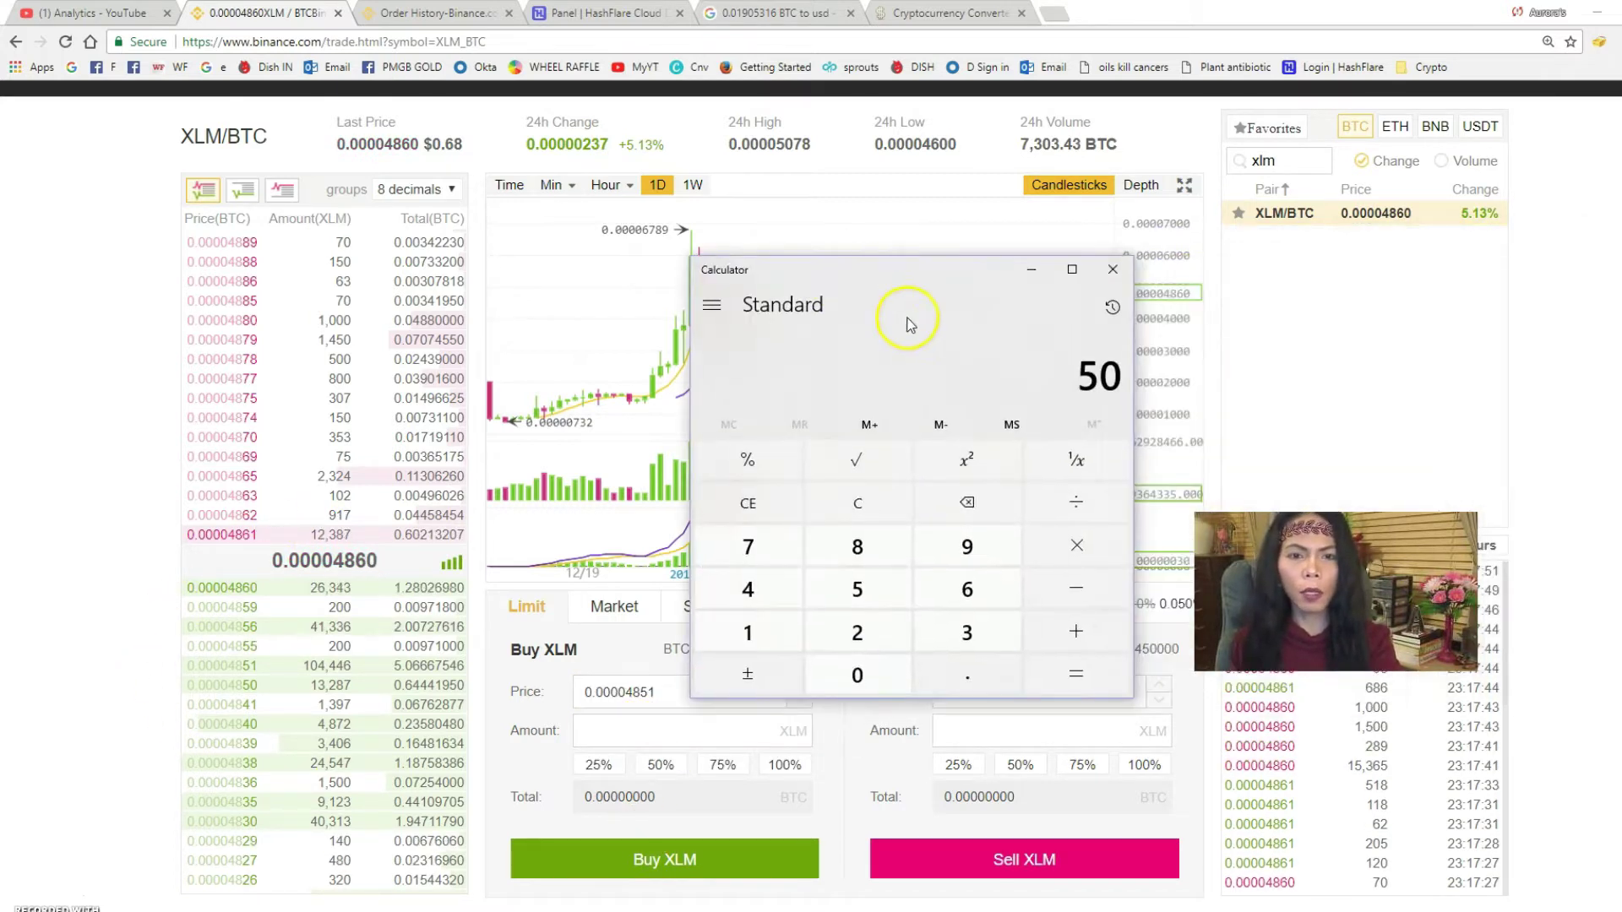
key("Delete")
type(".")
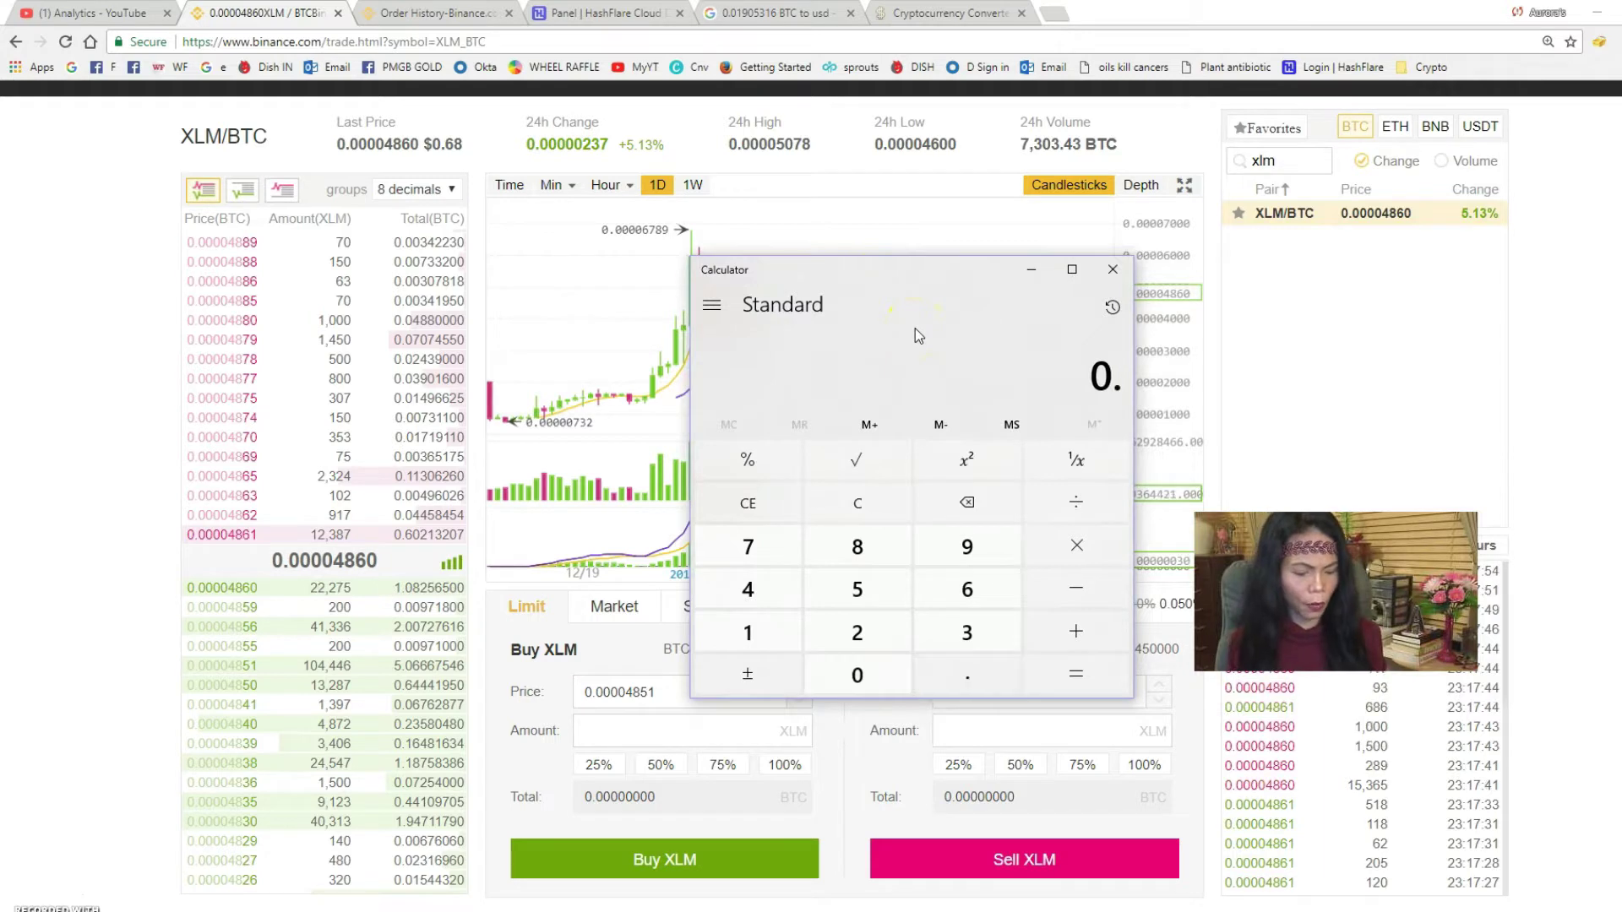
type("68")
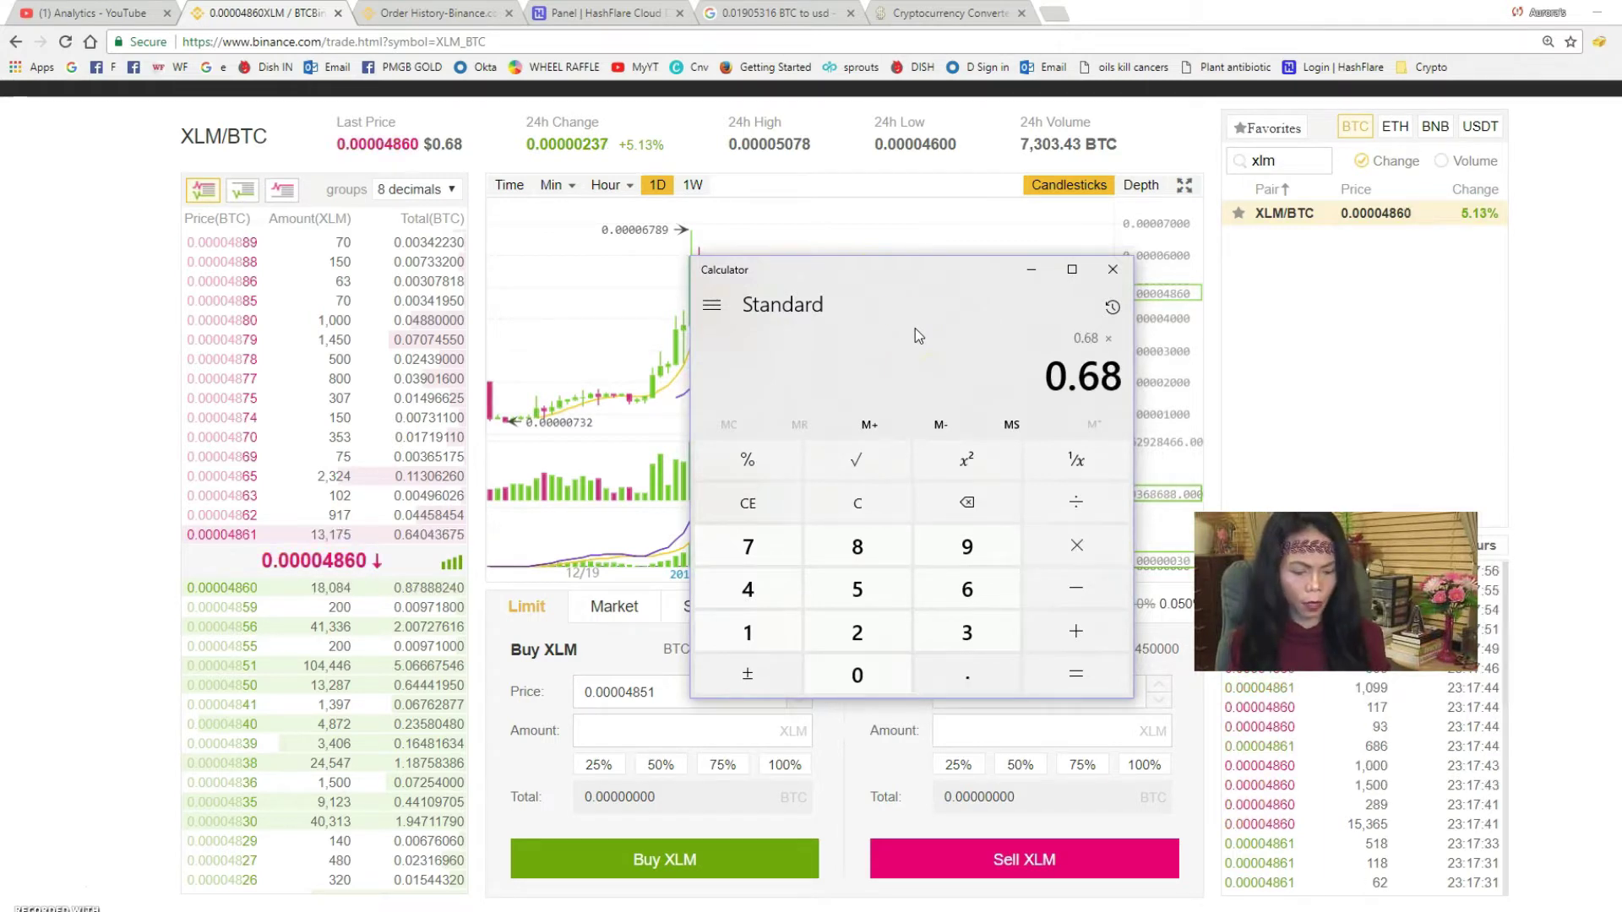
type("*500")
key("Return")
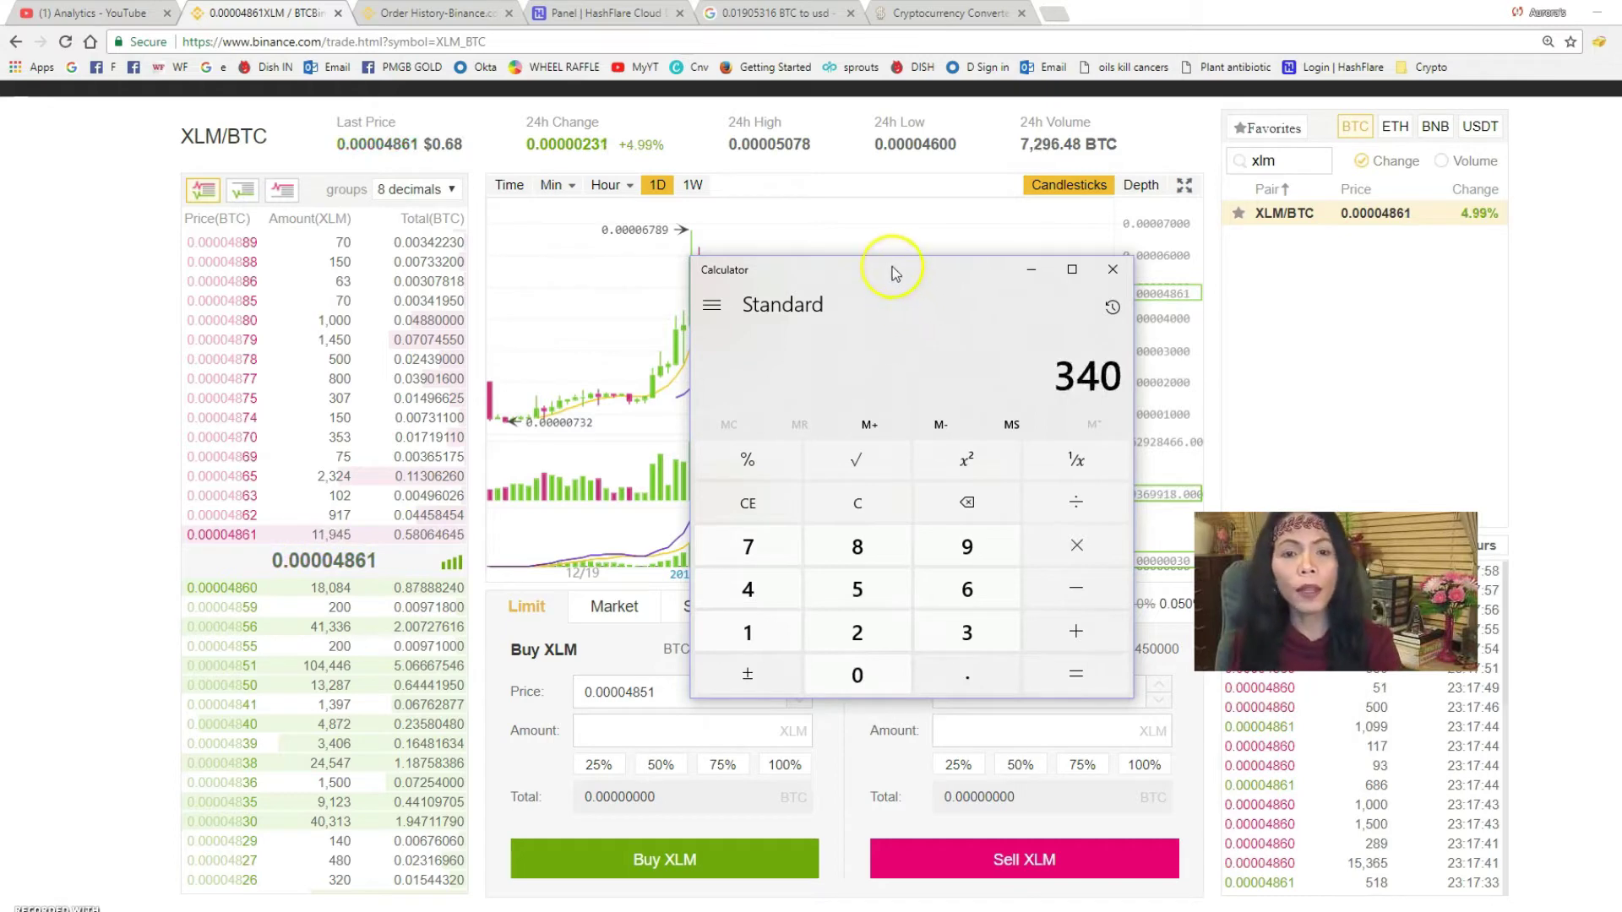
left_click_drag(894, 273, 1392, 223)
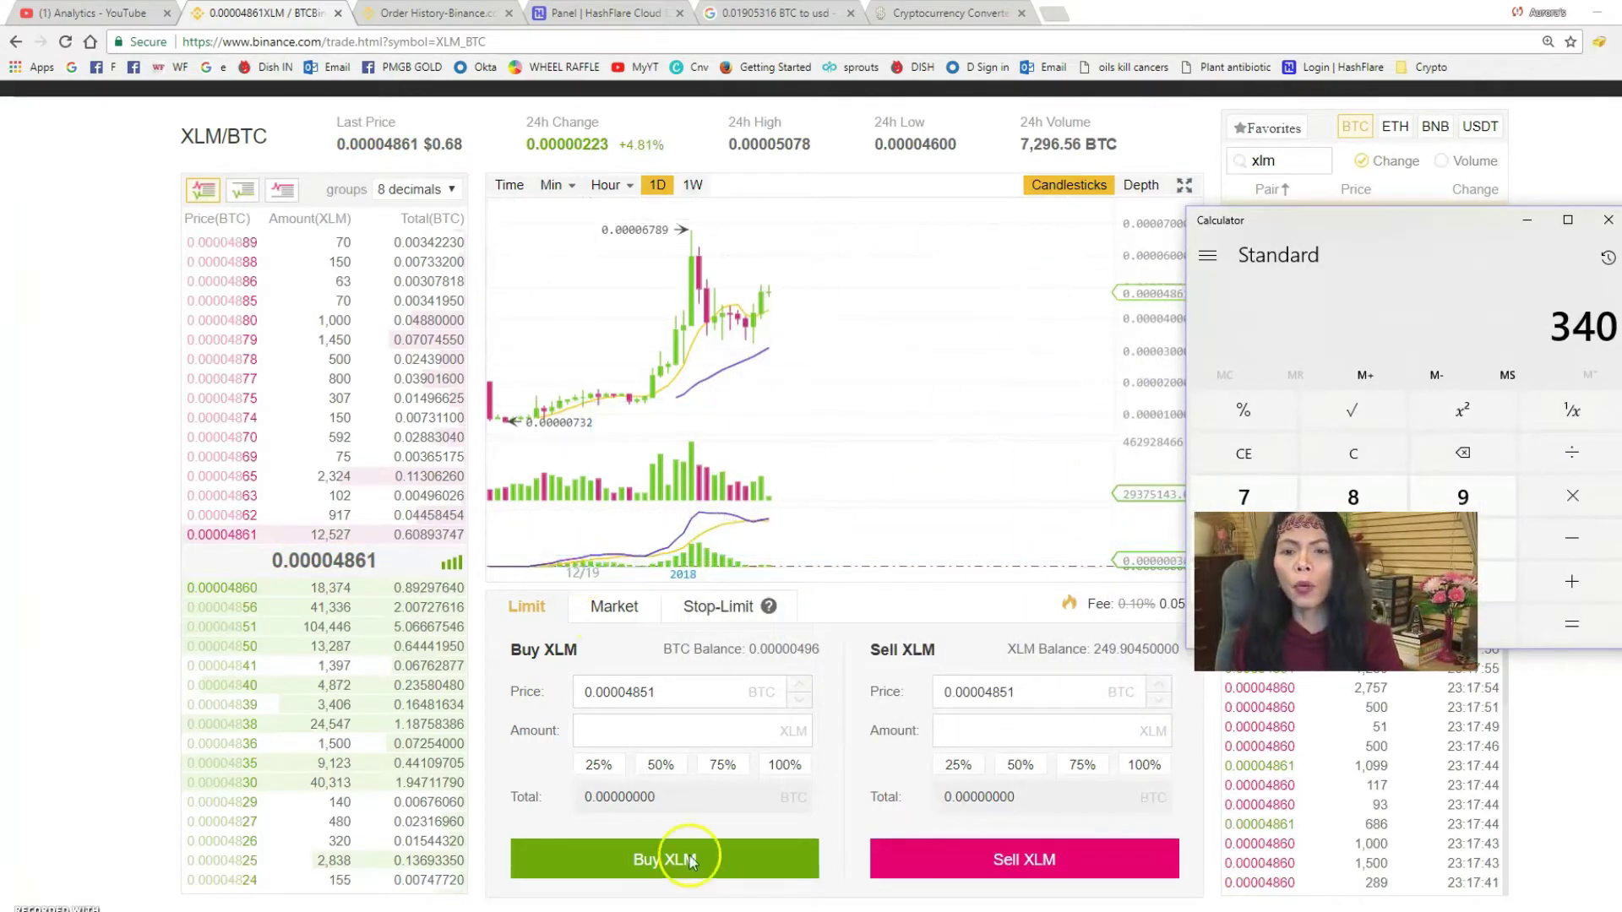
left_click(525, 618)
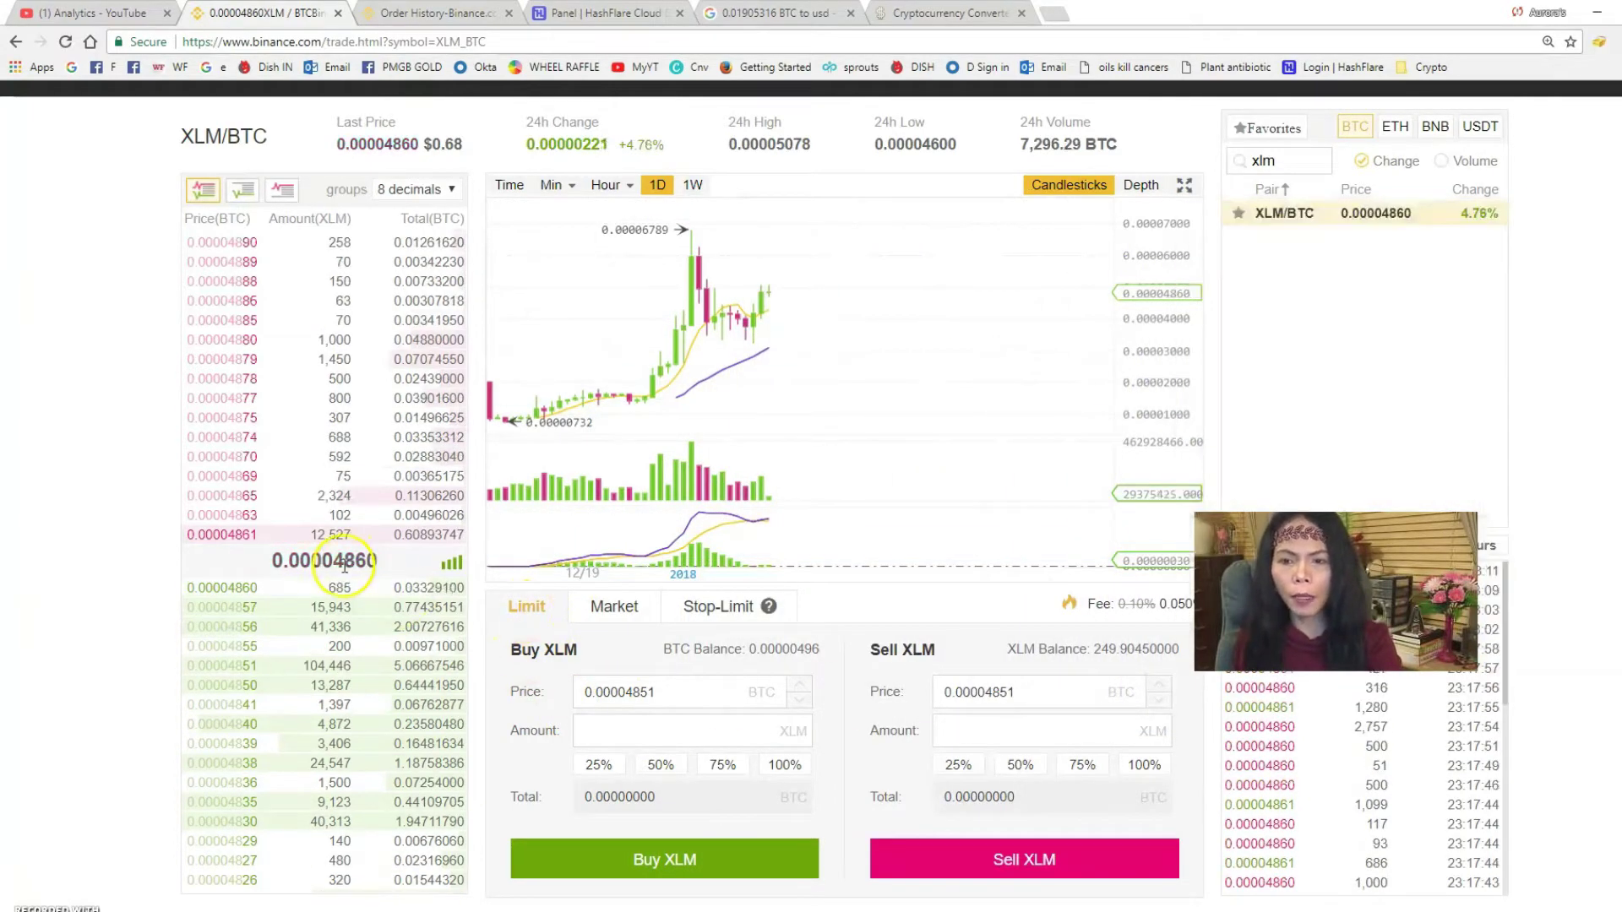
Copy the updated 0.00004860 BTC buy price into Google's converter, showing 0.69 USD.
left_click(677, 692)
double_click(678, 692)
key("ctrl+c")
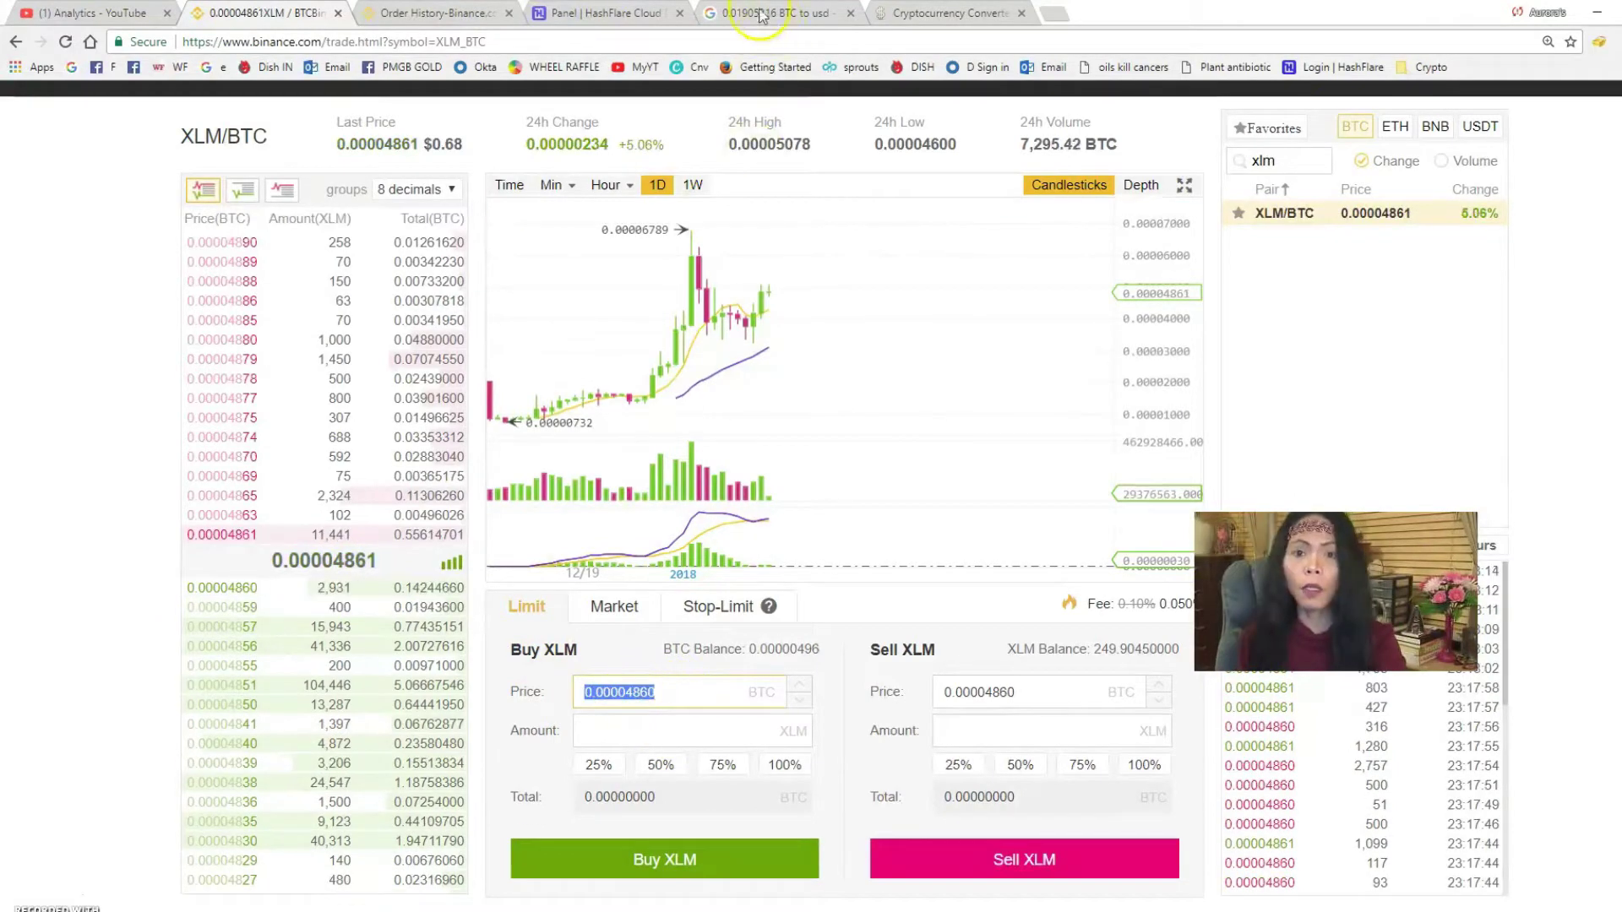
left_click(760, 13)
left_click(557, 364)
key("ctrl+v")
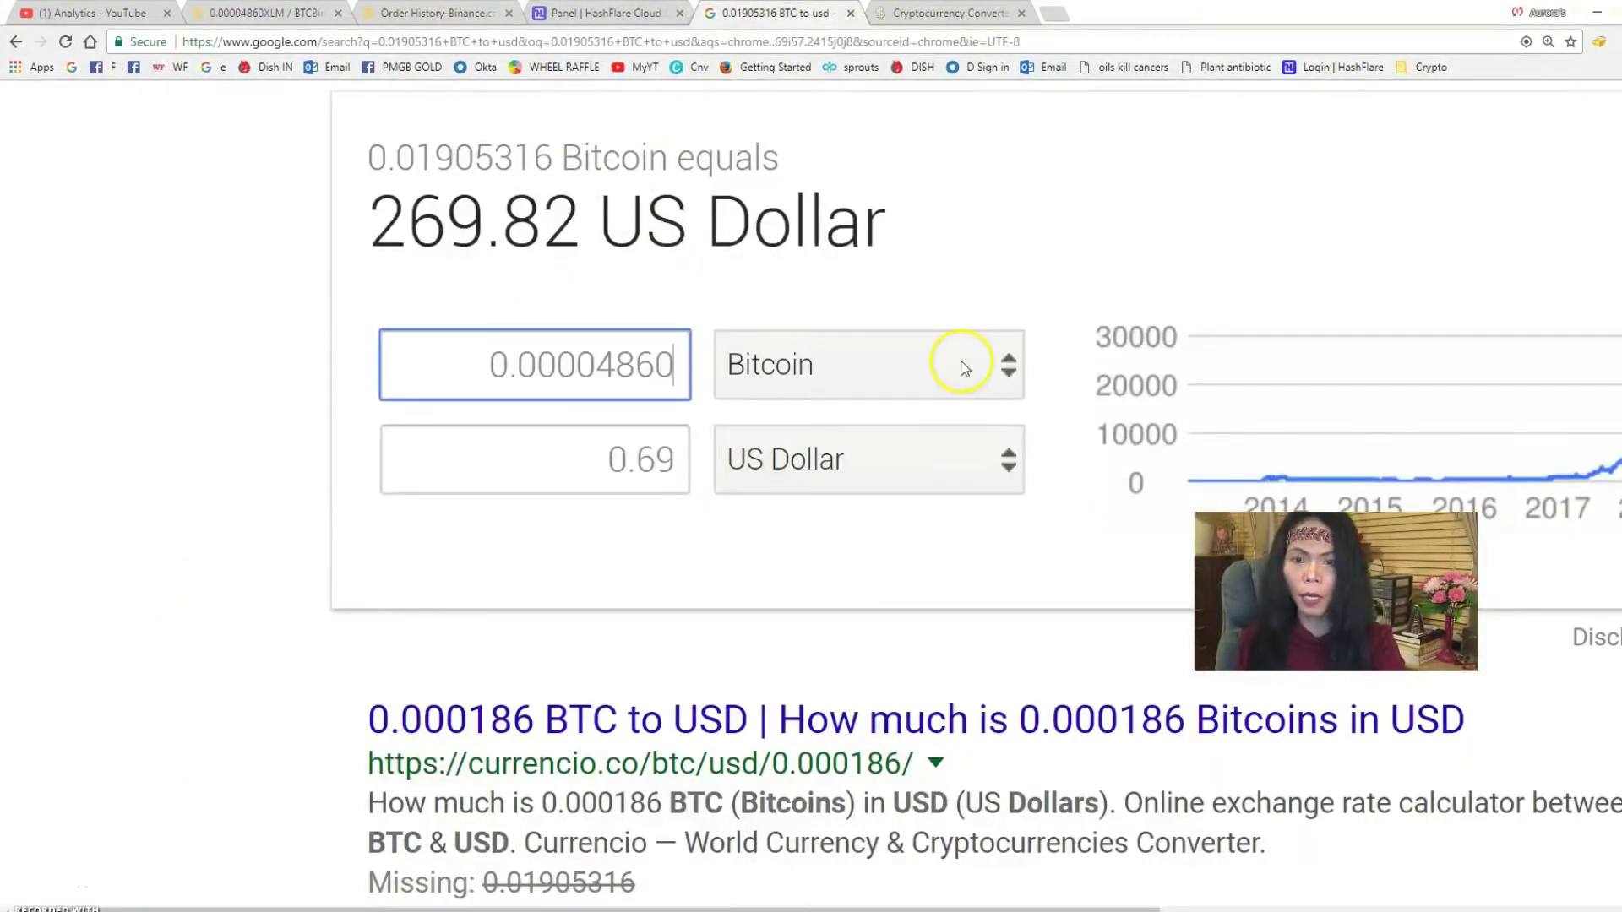
left_click(297, 14)
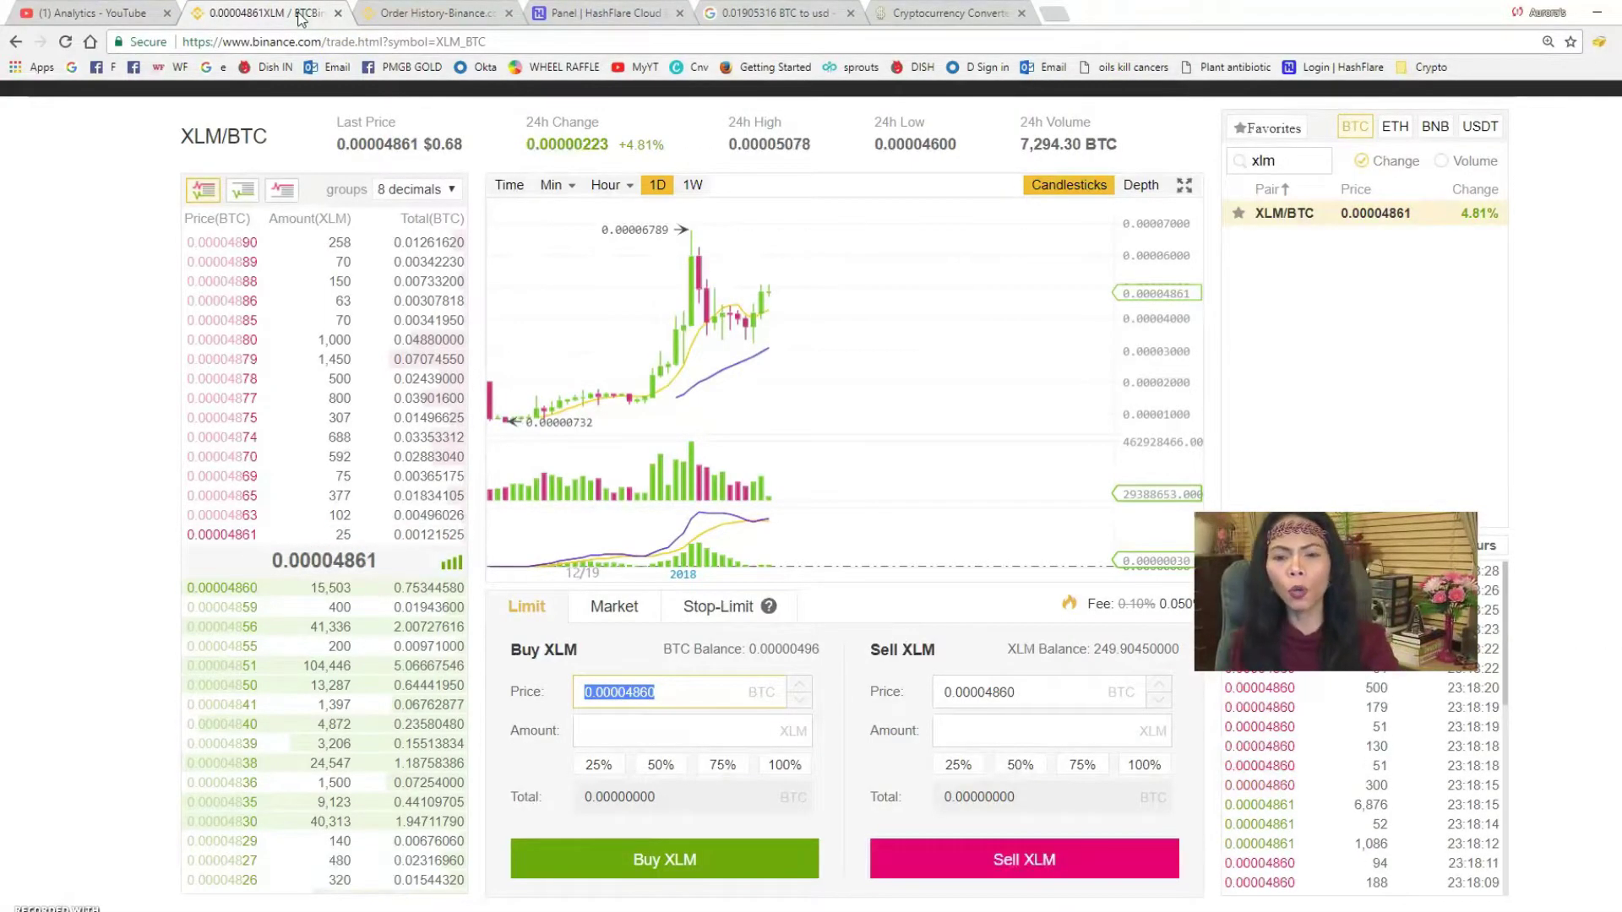
left_click(618, 692)
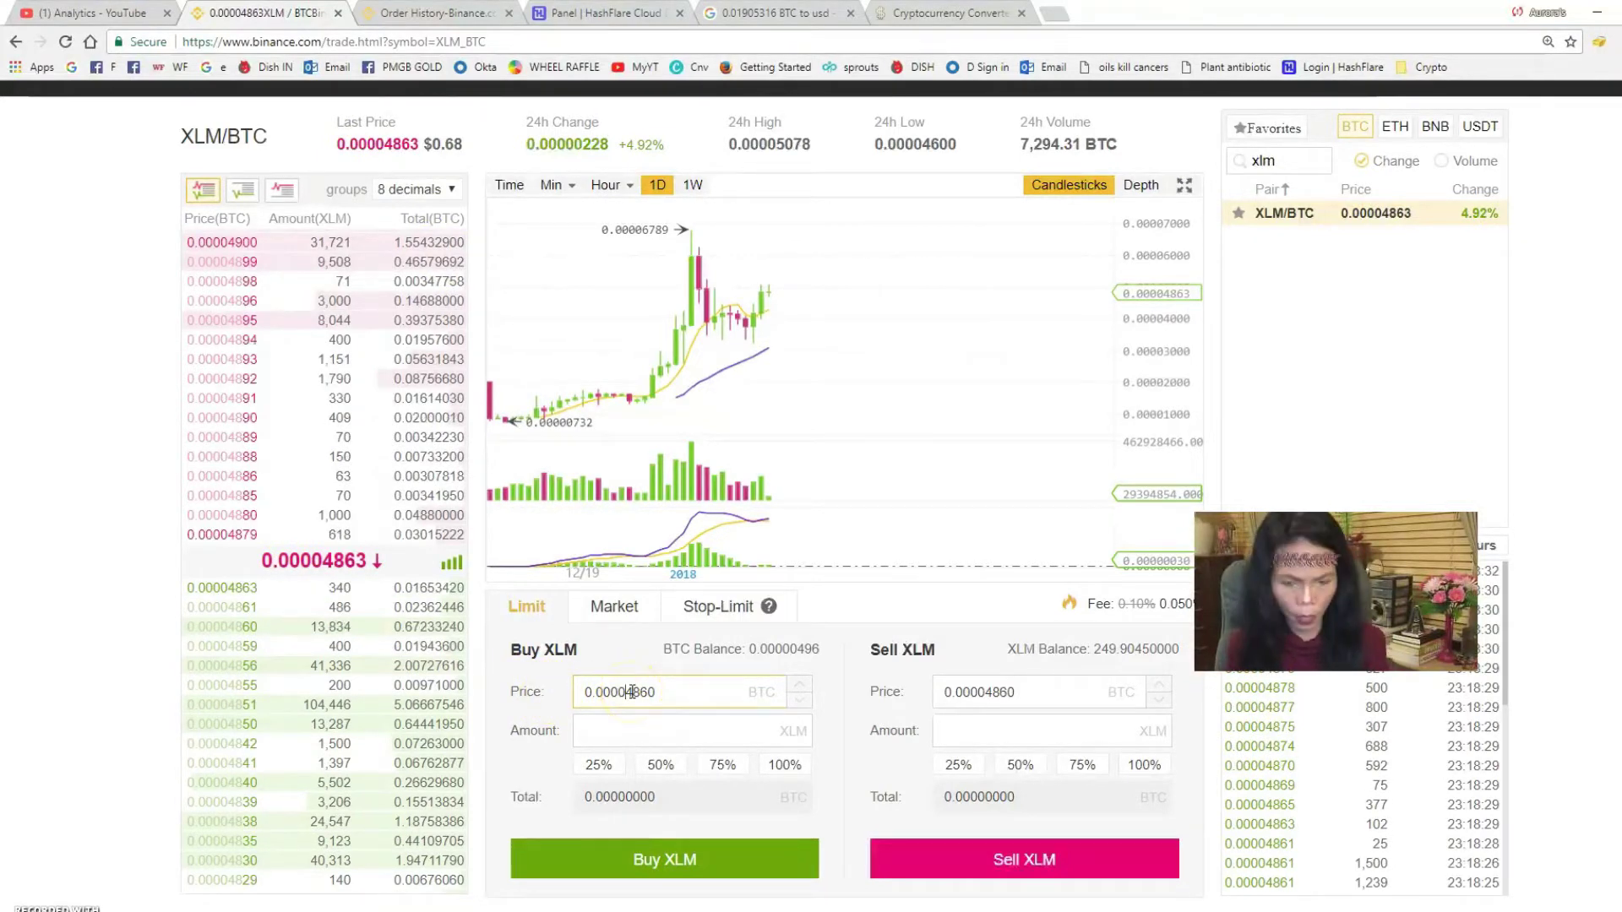
Enter a buy price of 0.00003500 BTC and an amount of 500 XLM.
left_click(642, 693)
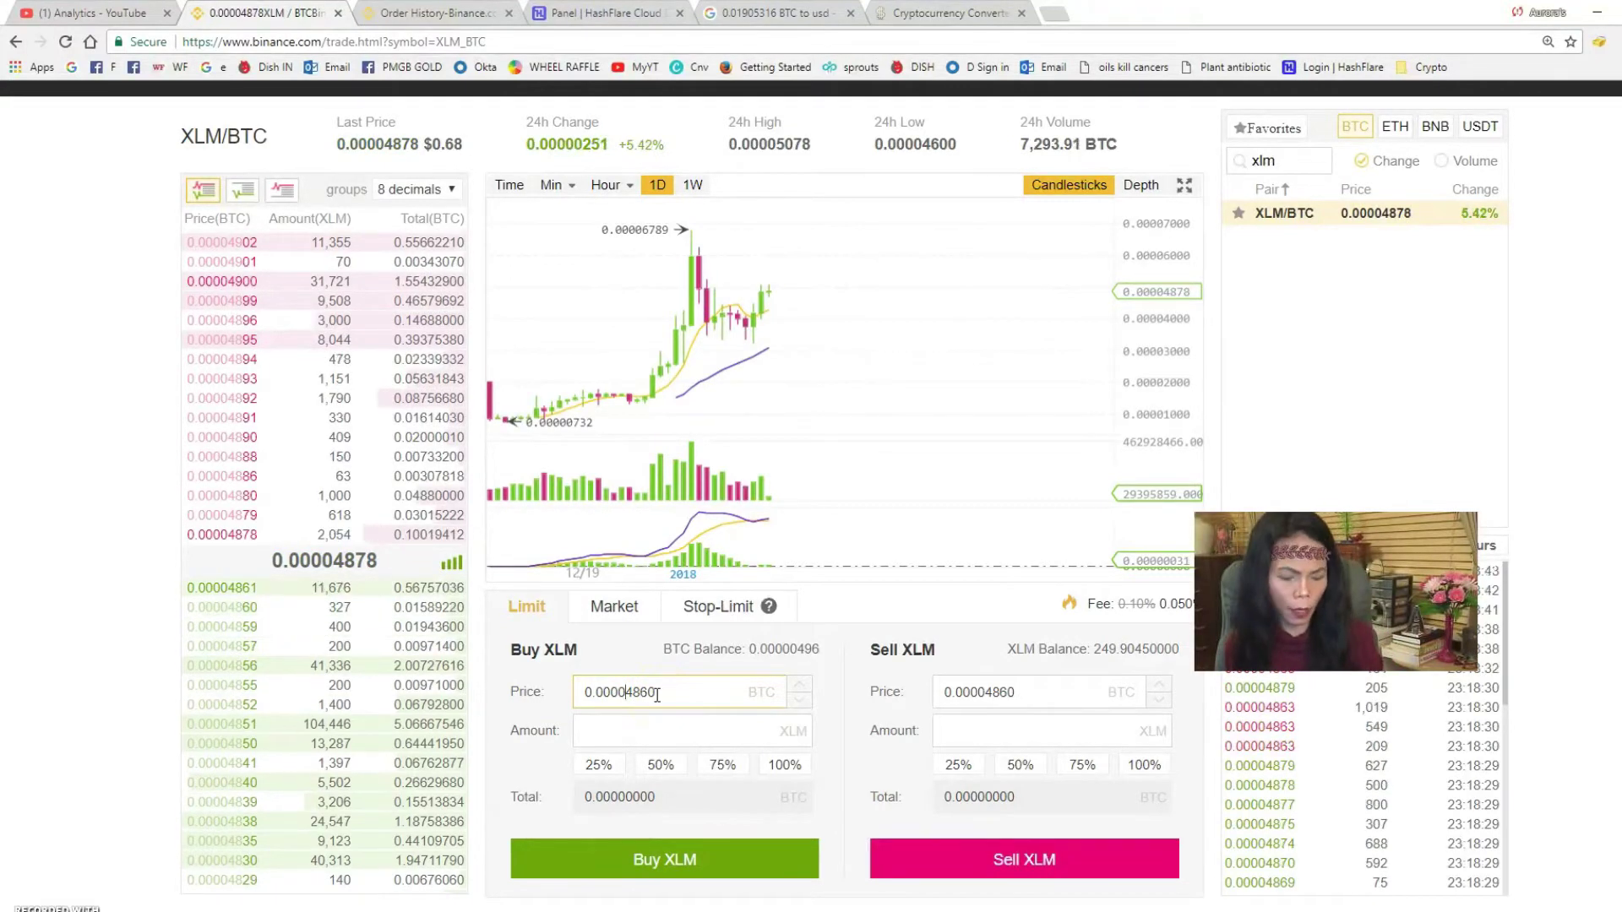
key("BackSpace")
key("BackSpace")
key("BackSpace")
key("BackSpace")
type("0")
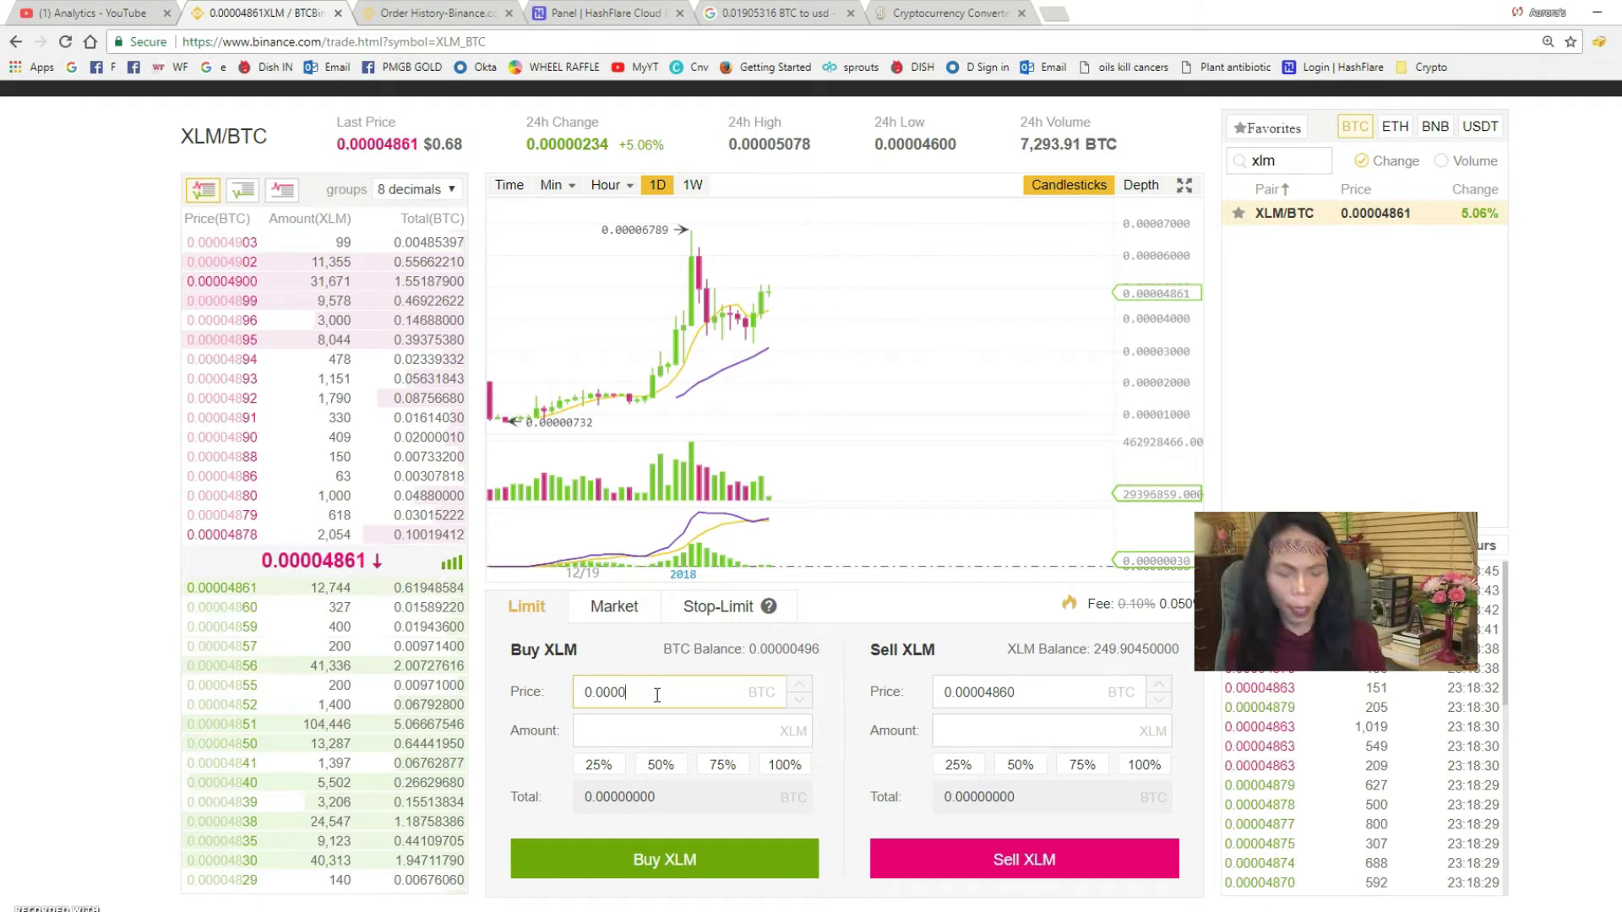
type("3500")
left_click(625, 730)
type("5")
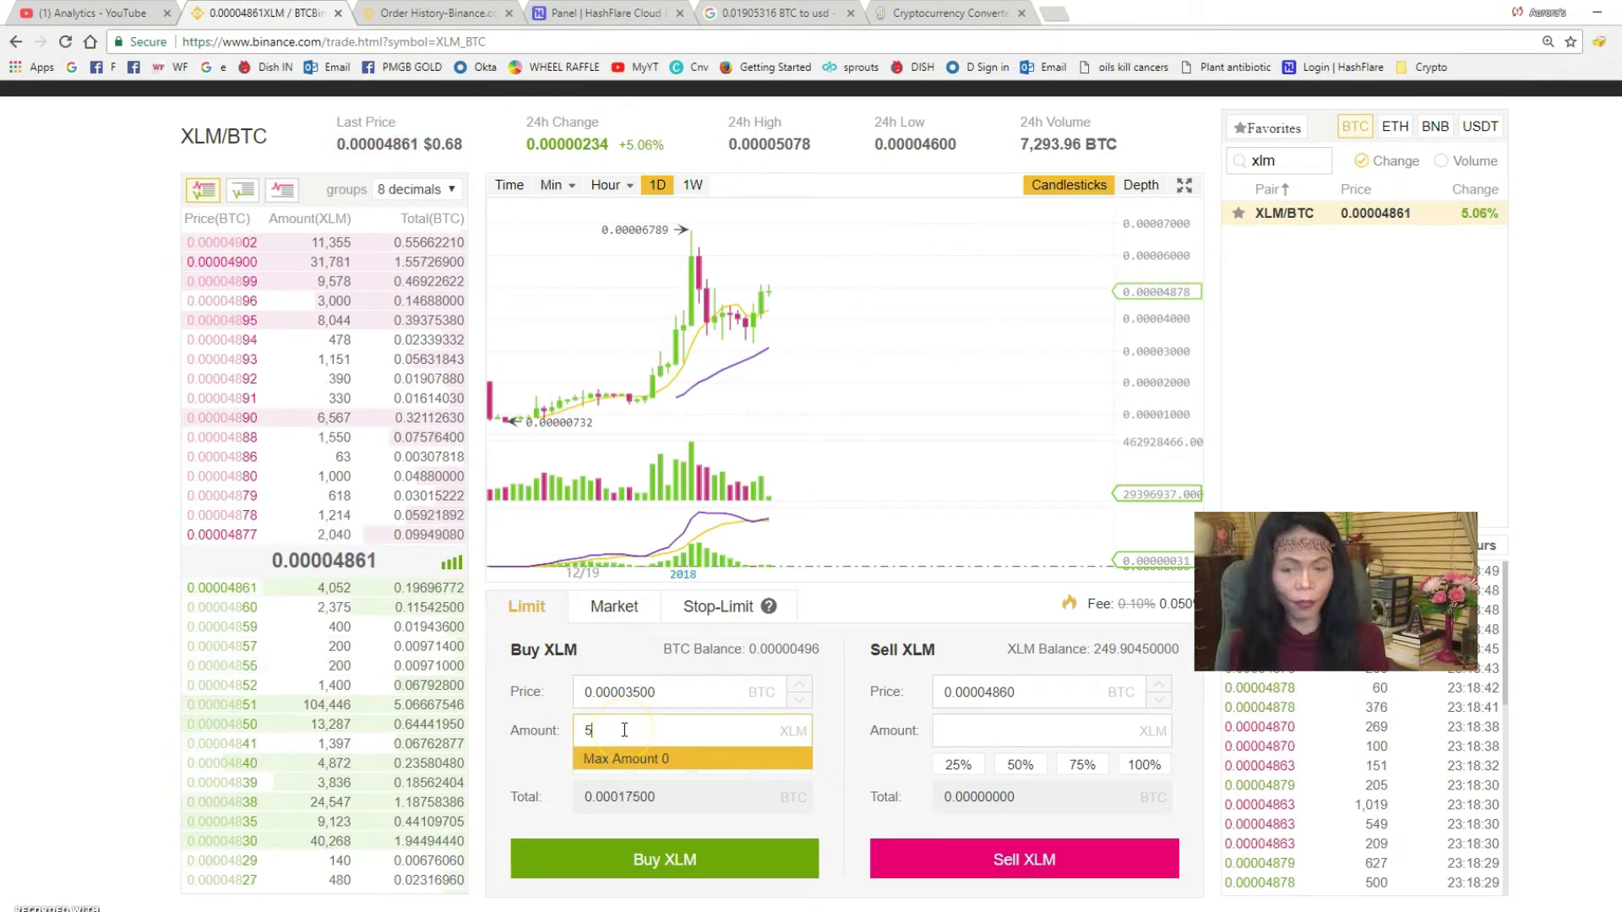
type("00")
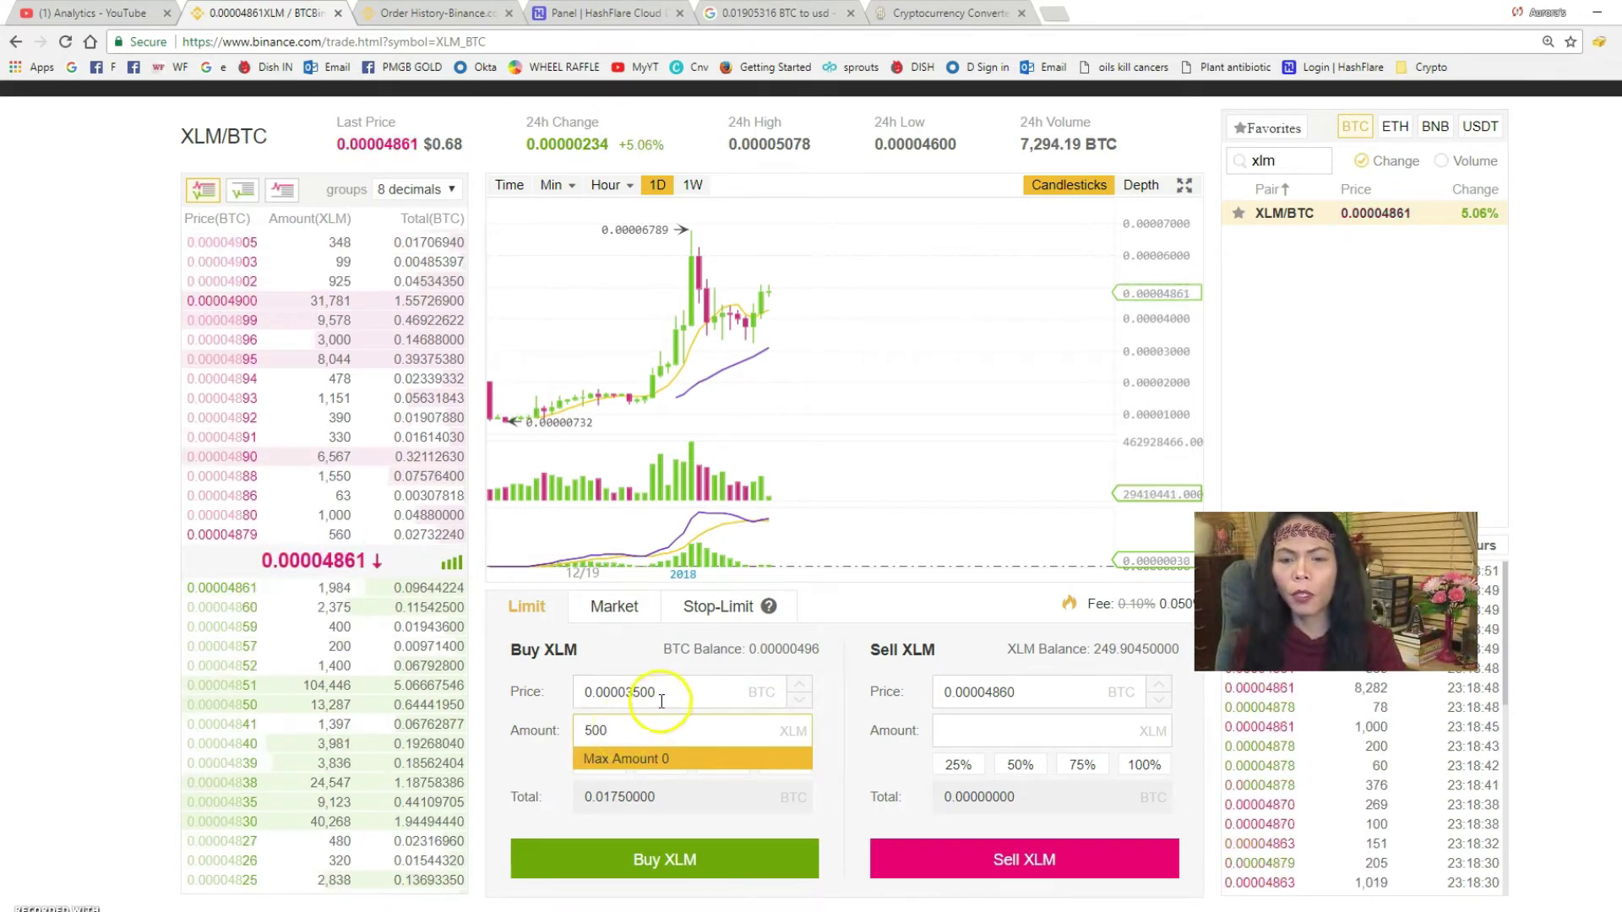
Convert the 0.00003500 BTC price in Google's converter to 0.50 USD.
left_click_drag(659, 692, 581, 694)
key("ctrl+c")
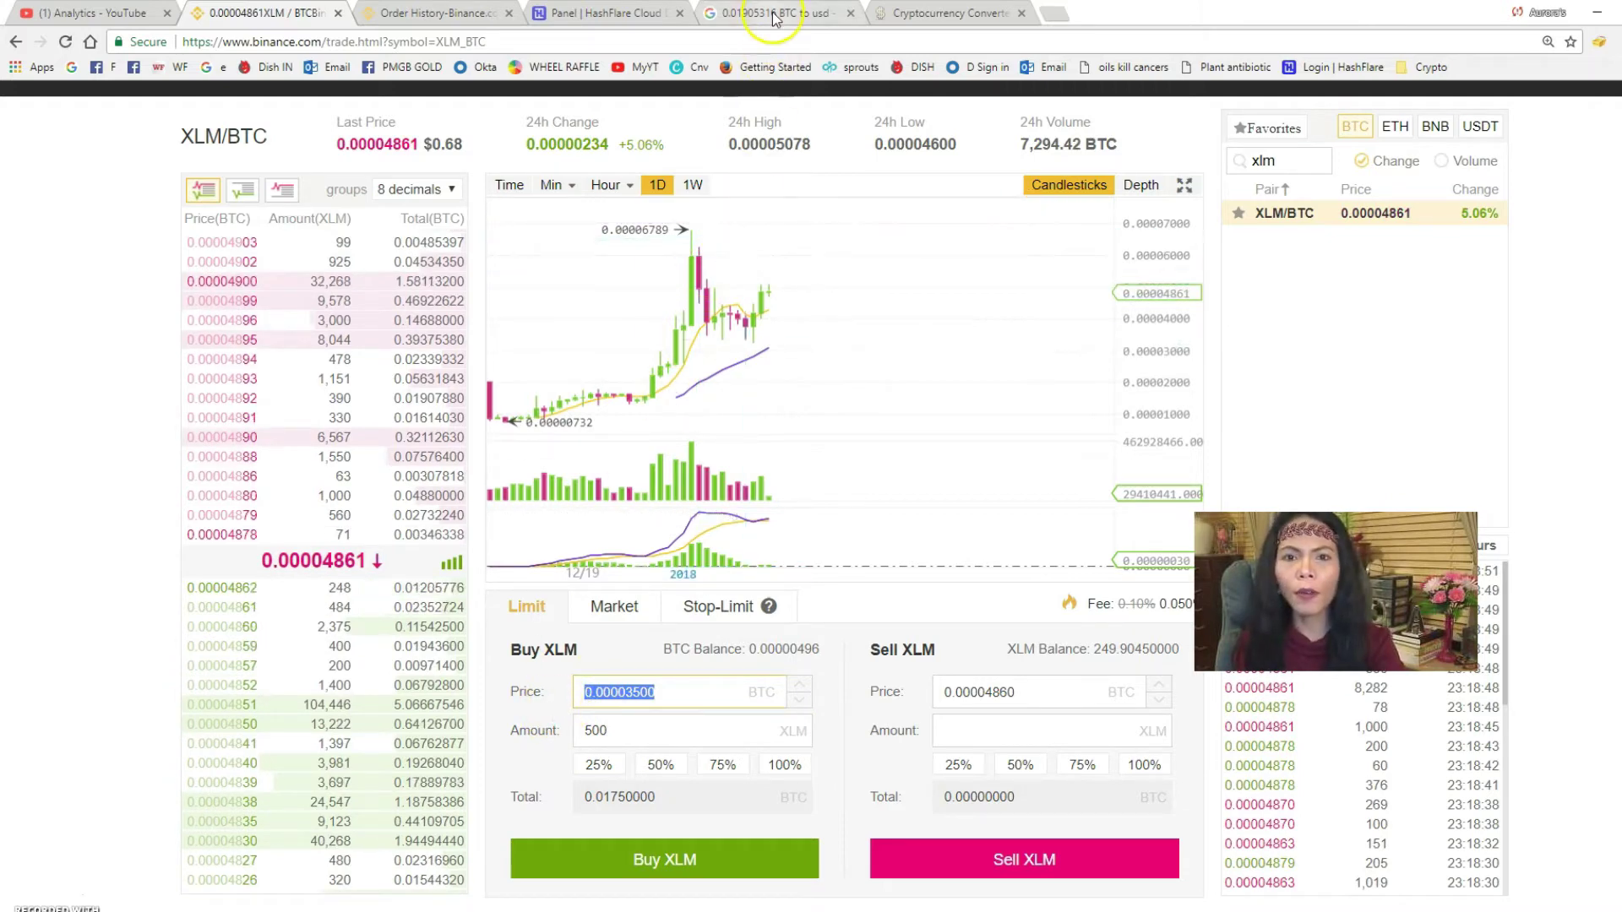
left_click(777, 13)
left_click_drag(524, 365, 713, 361)
key("ctrl+v")
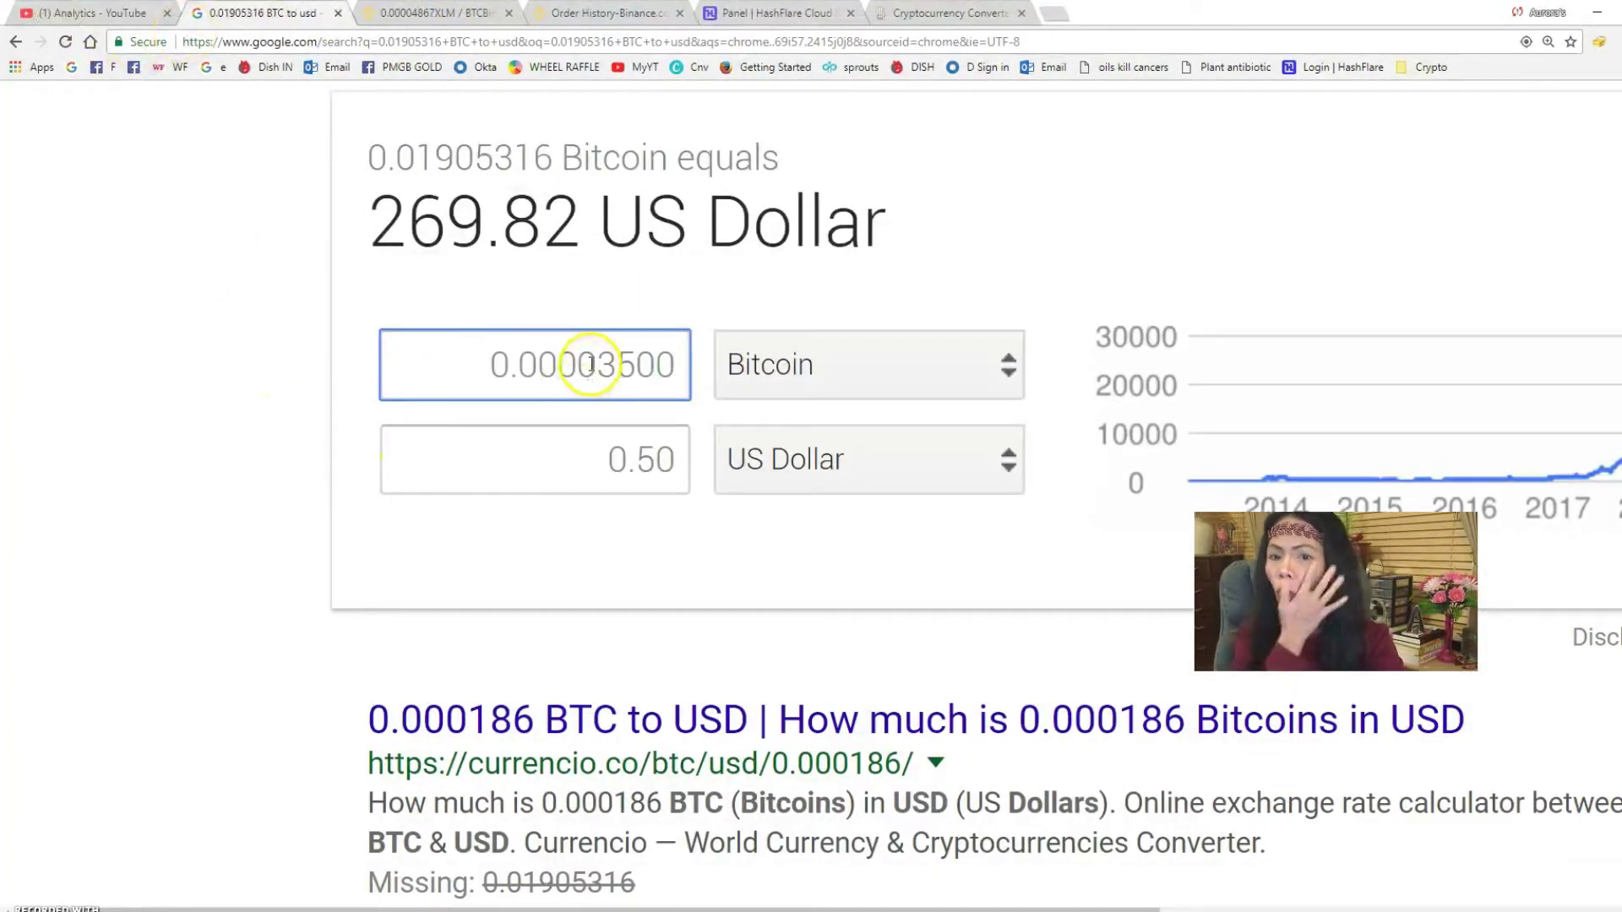
Back on XLM/BTC, review the 0.00003500 price and the 0.01750000 BTC order total.
left_click(427, 13)
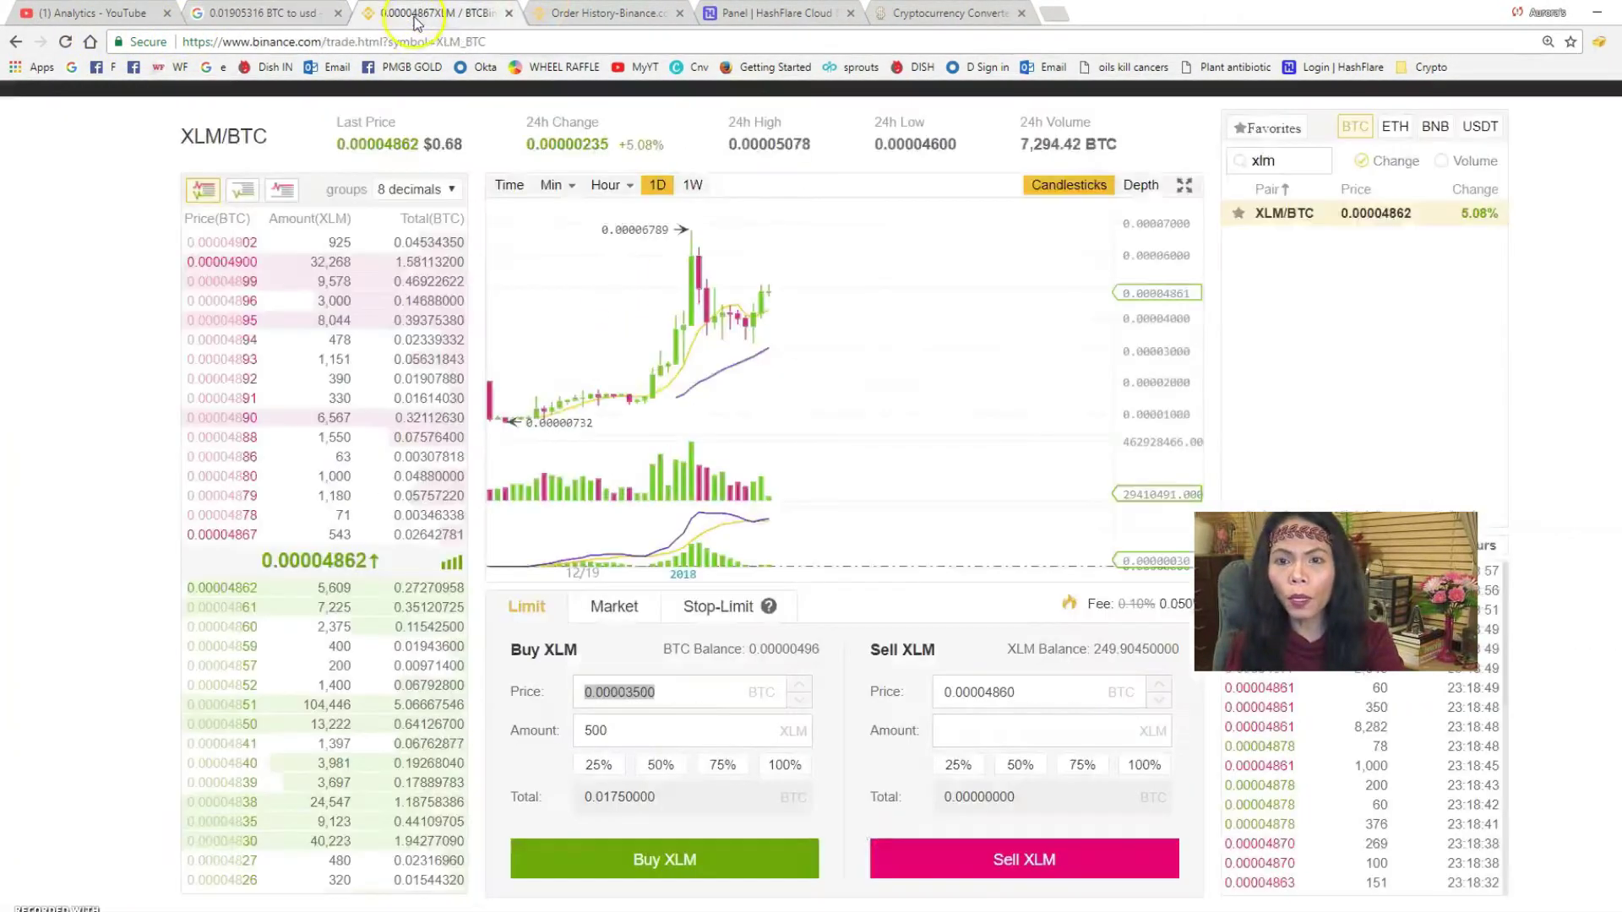
left_click(658, 698)
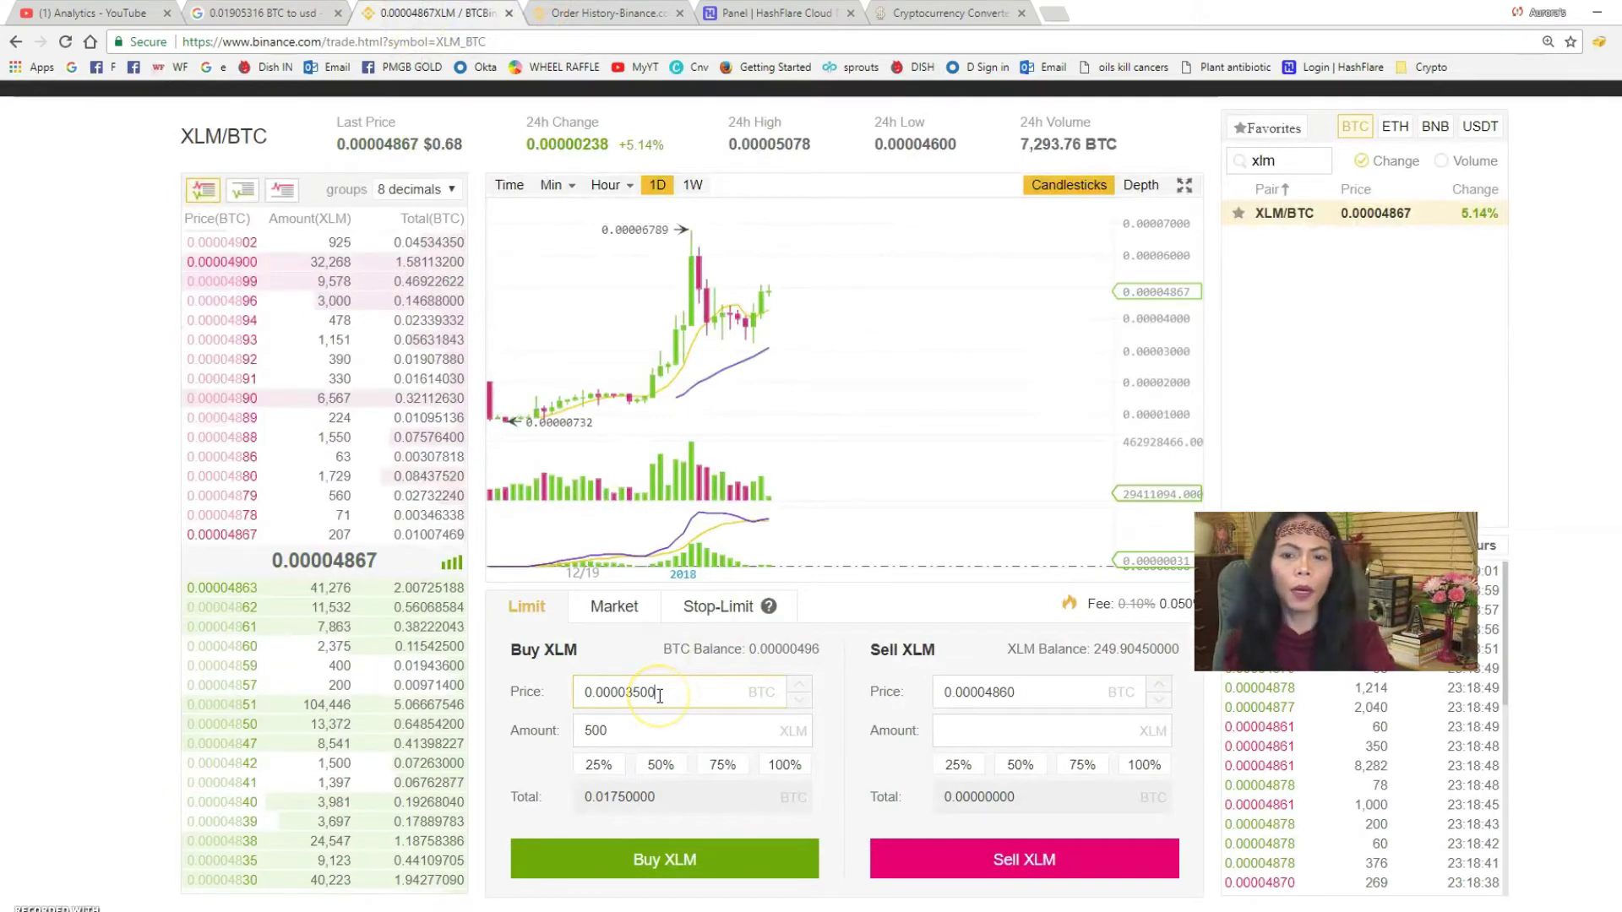
left_click_drag(663, 798, 562, 801)
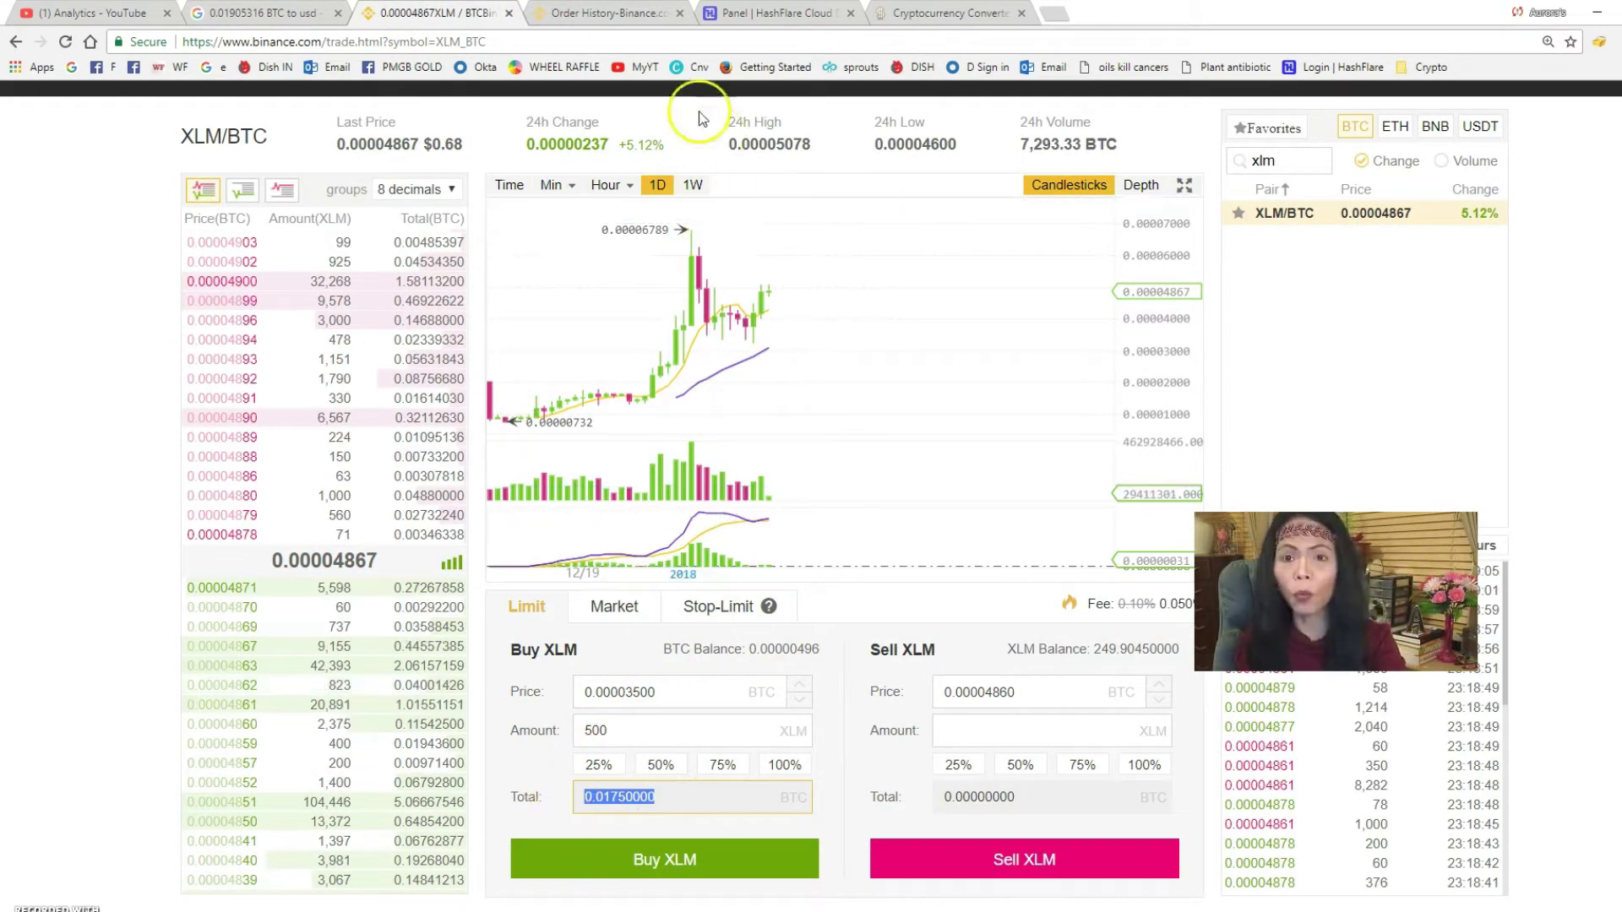
Compute 0.50*500 = 250 in Calculator for the limit-price cost.
left_click(635, 911)
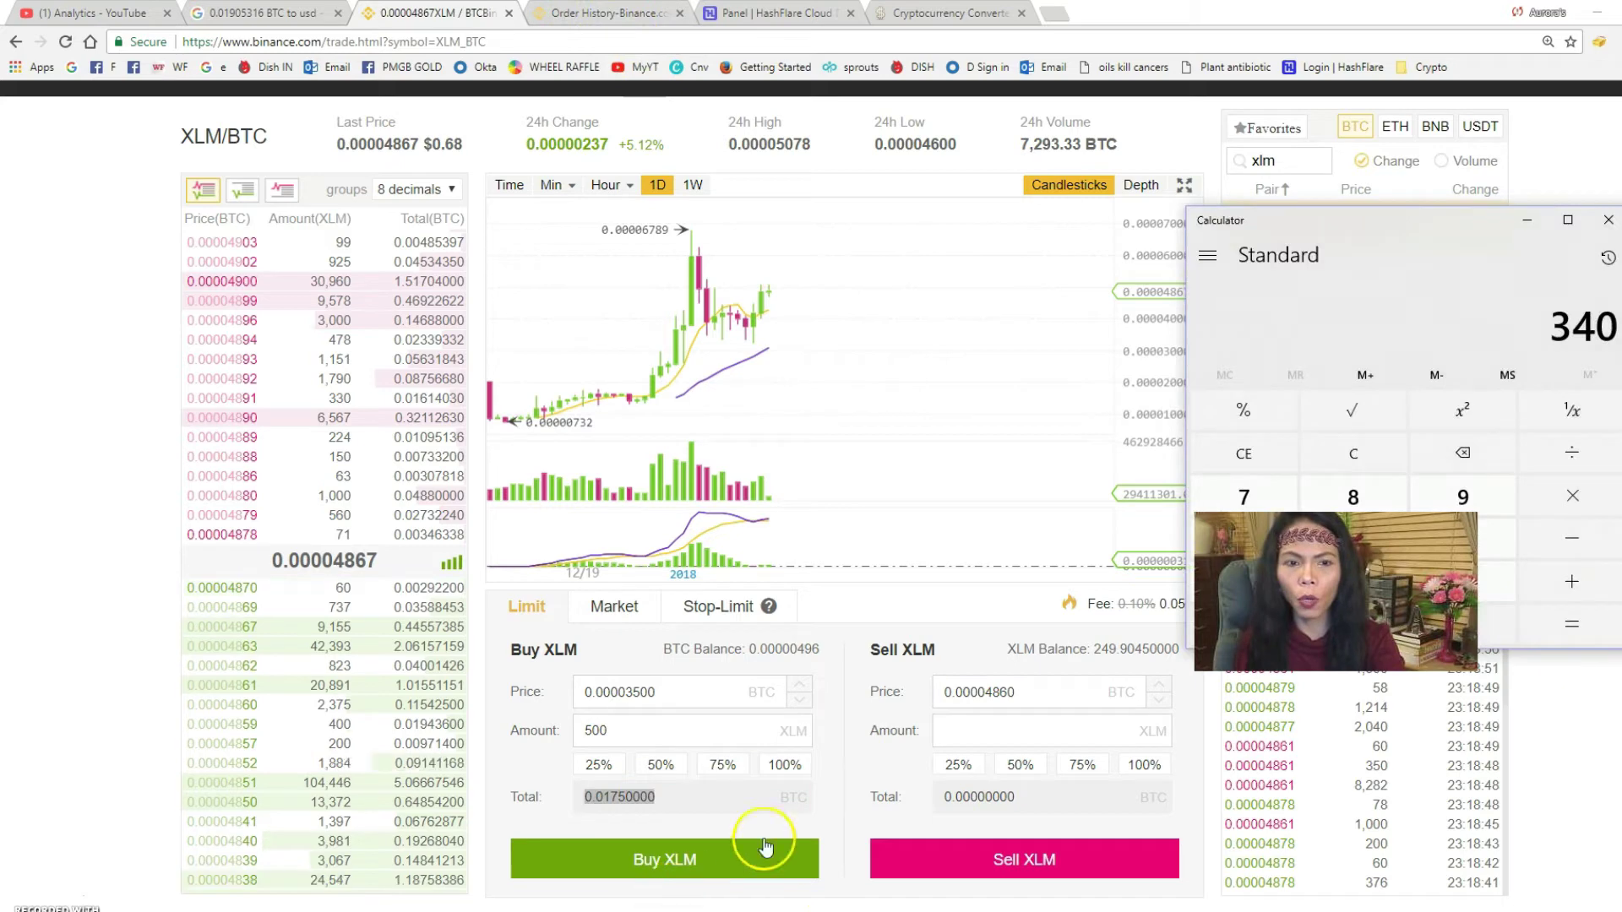
left_click_drag(1463, 245, 1179, 272)
type("0.50*500")
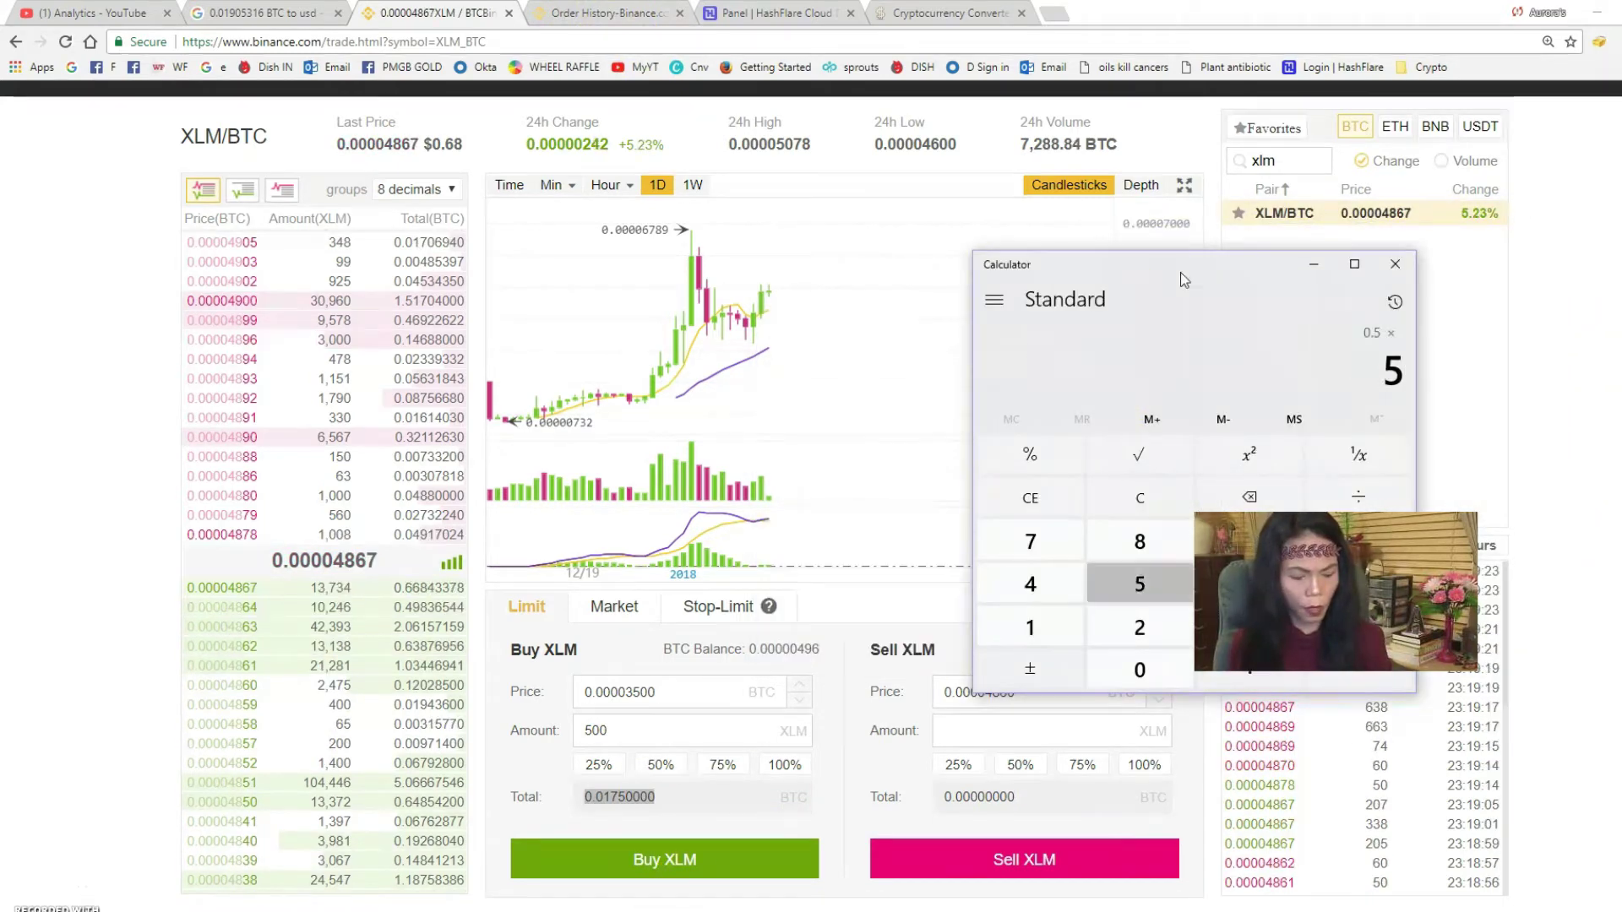
key("Return")
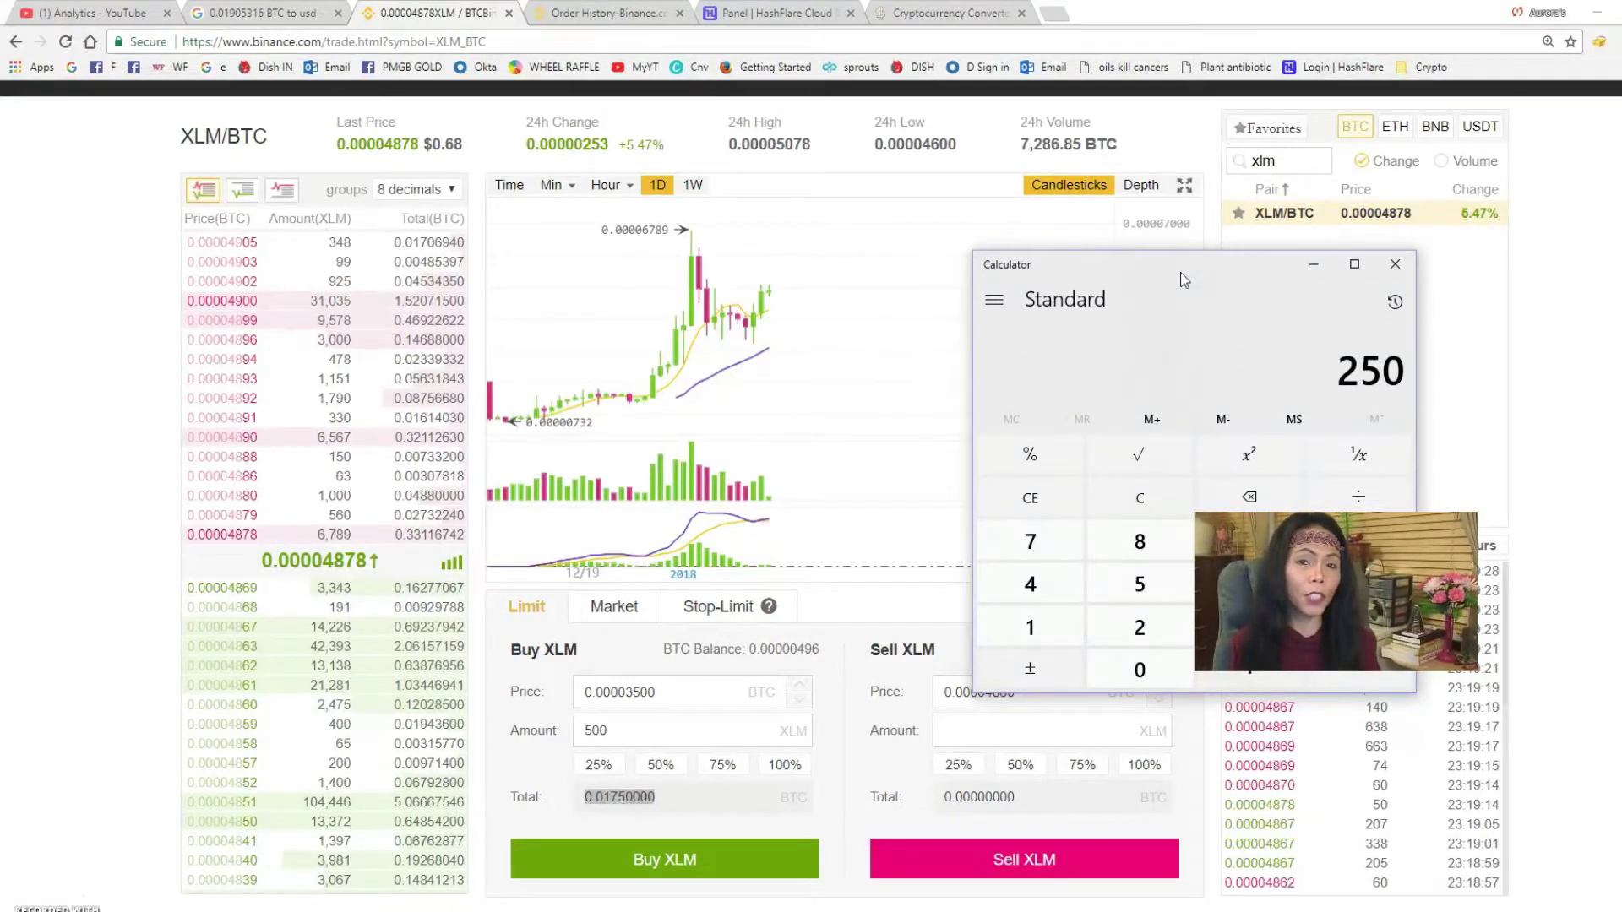
Compute .68*500 = 340 at market price and enter the 90 dollar difference.
key("Escape")
type(".")
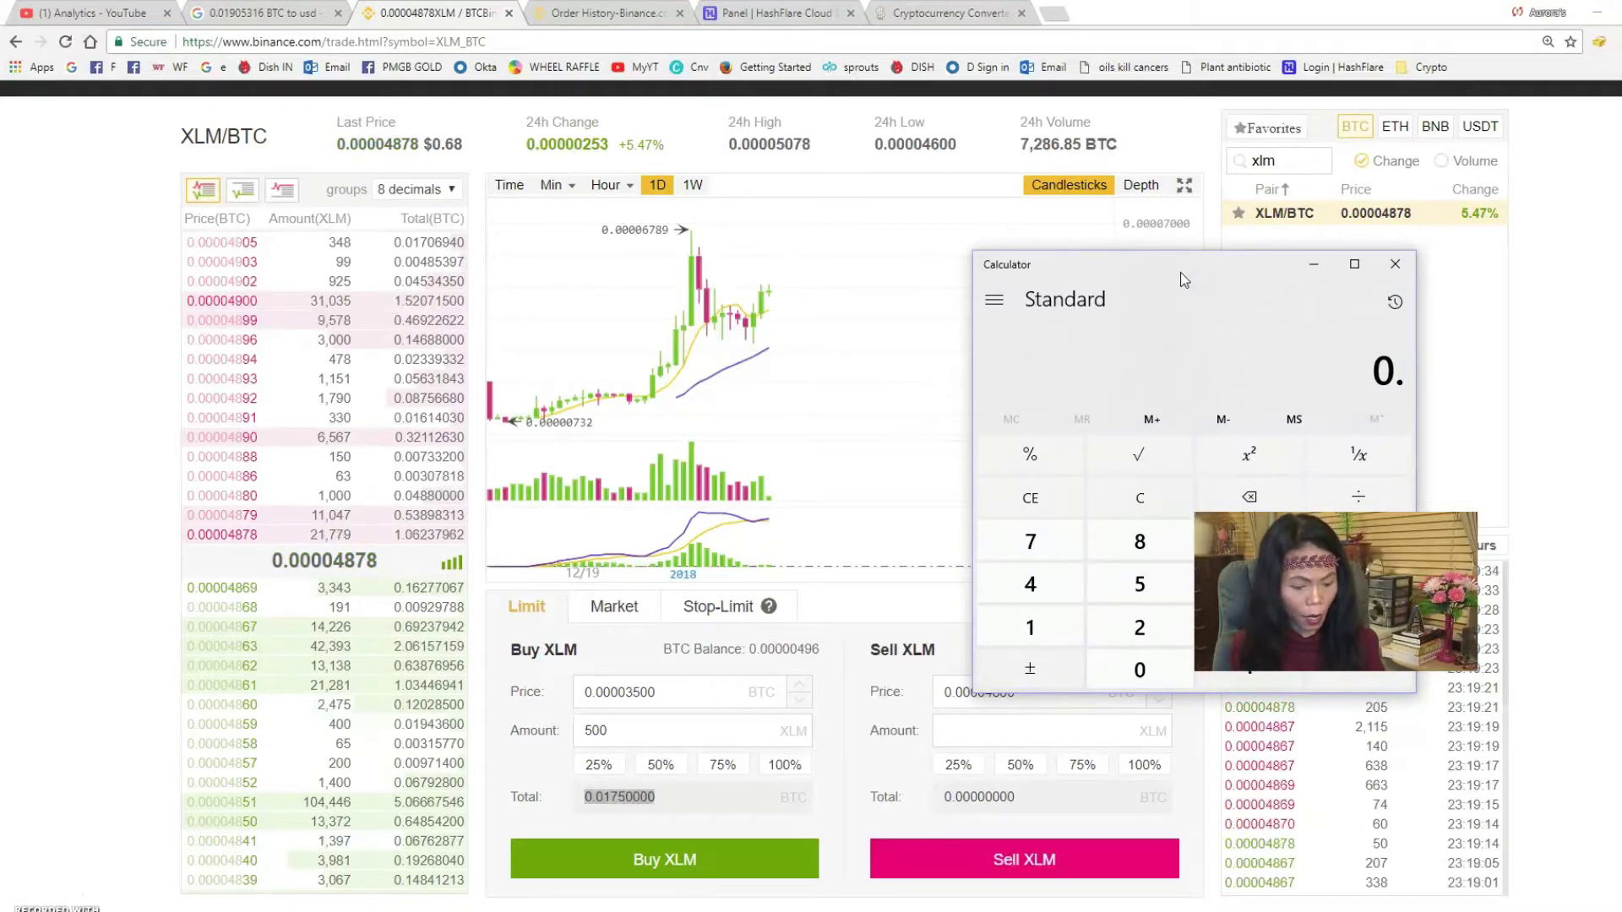
type("68*500")
key("Return")
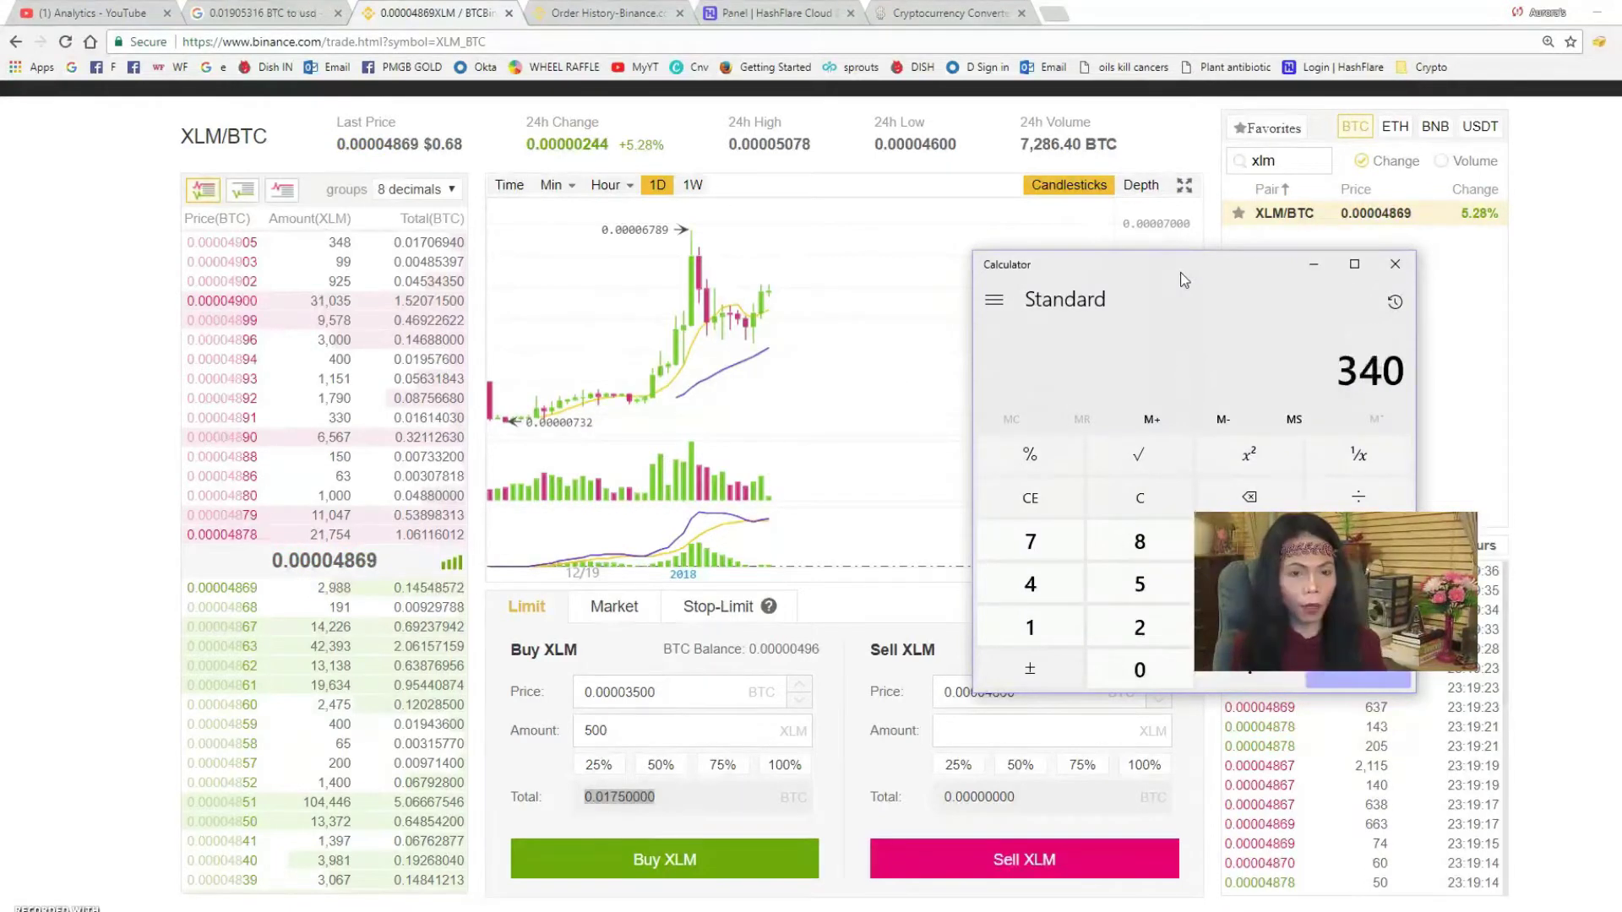
type("90")
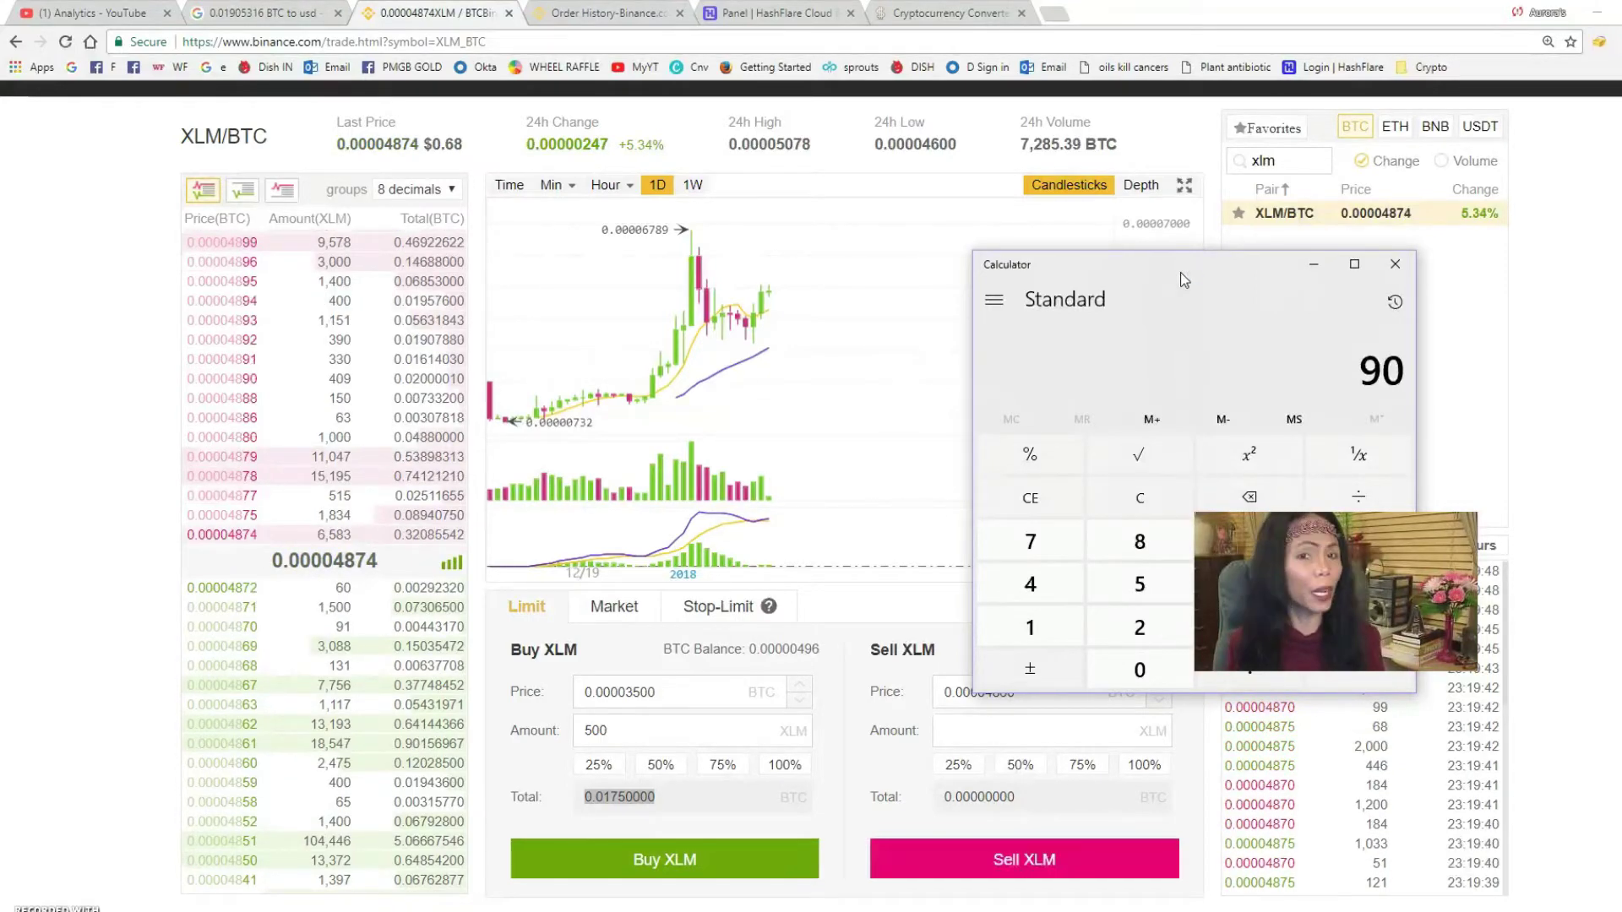
left_click(564, 11)
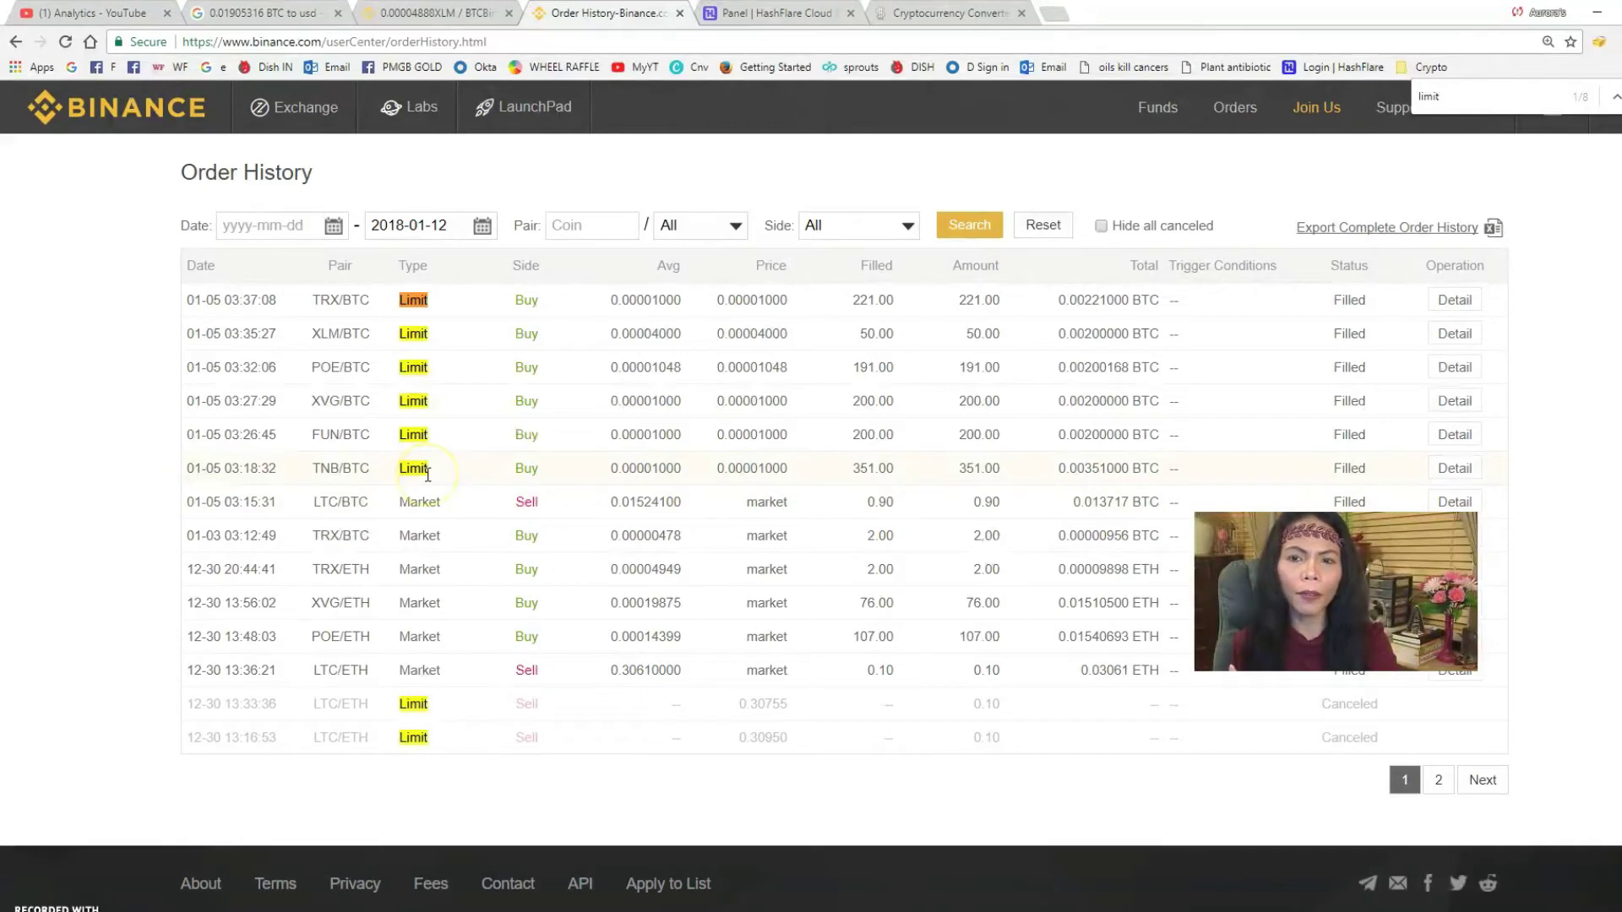
Select the 0.00001000 BTC average price in Order History and move the converter tab to the end.
left_click_drag(681, 470, 600, 470)
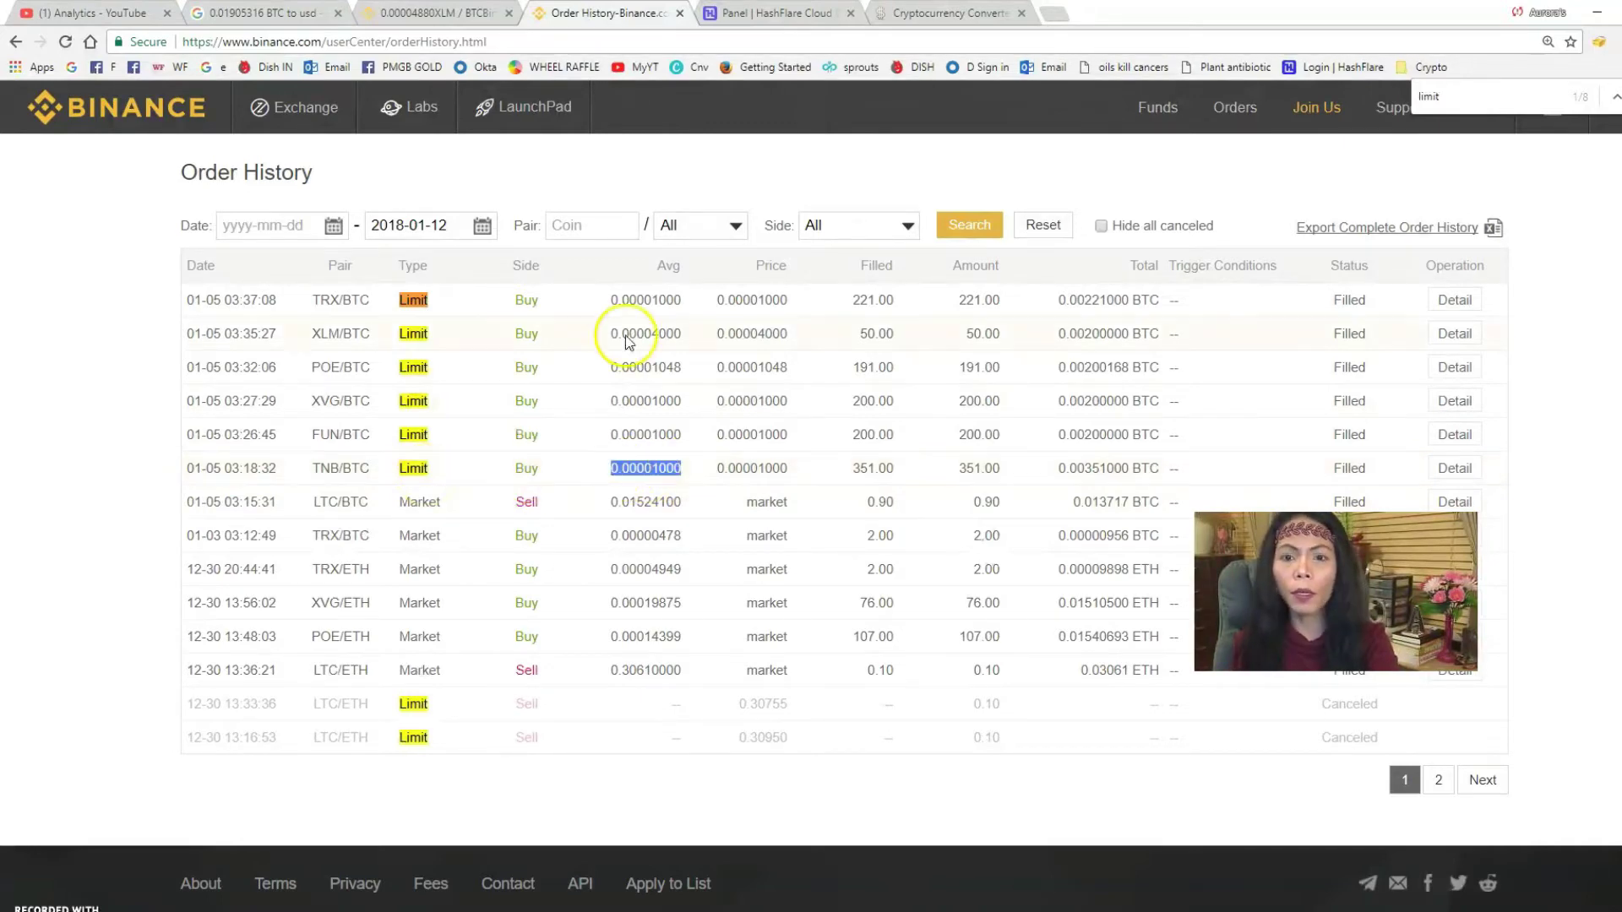
left_click(718, 12)
left_click_drag(262, 13, 947, 13)
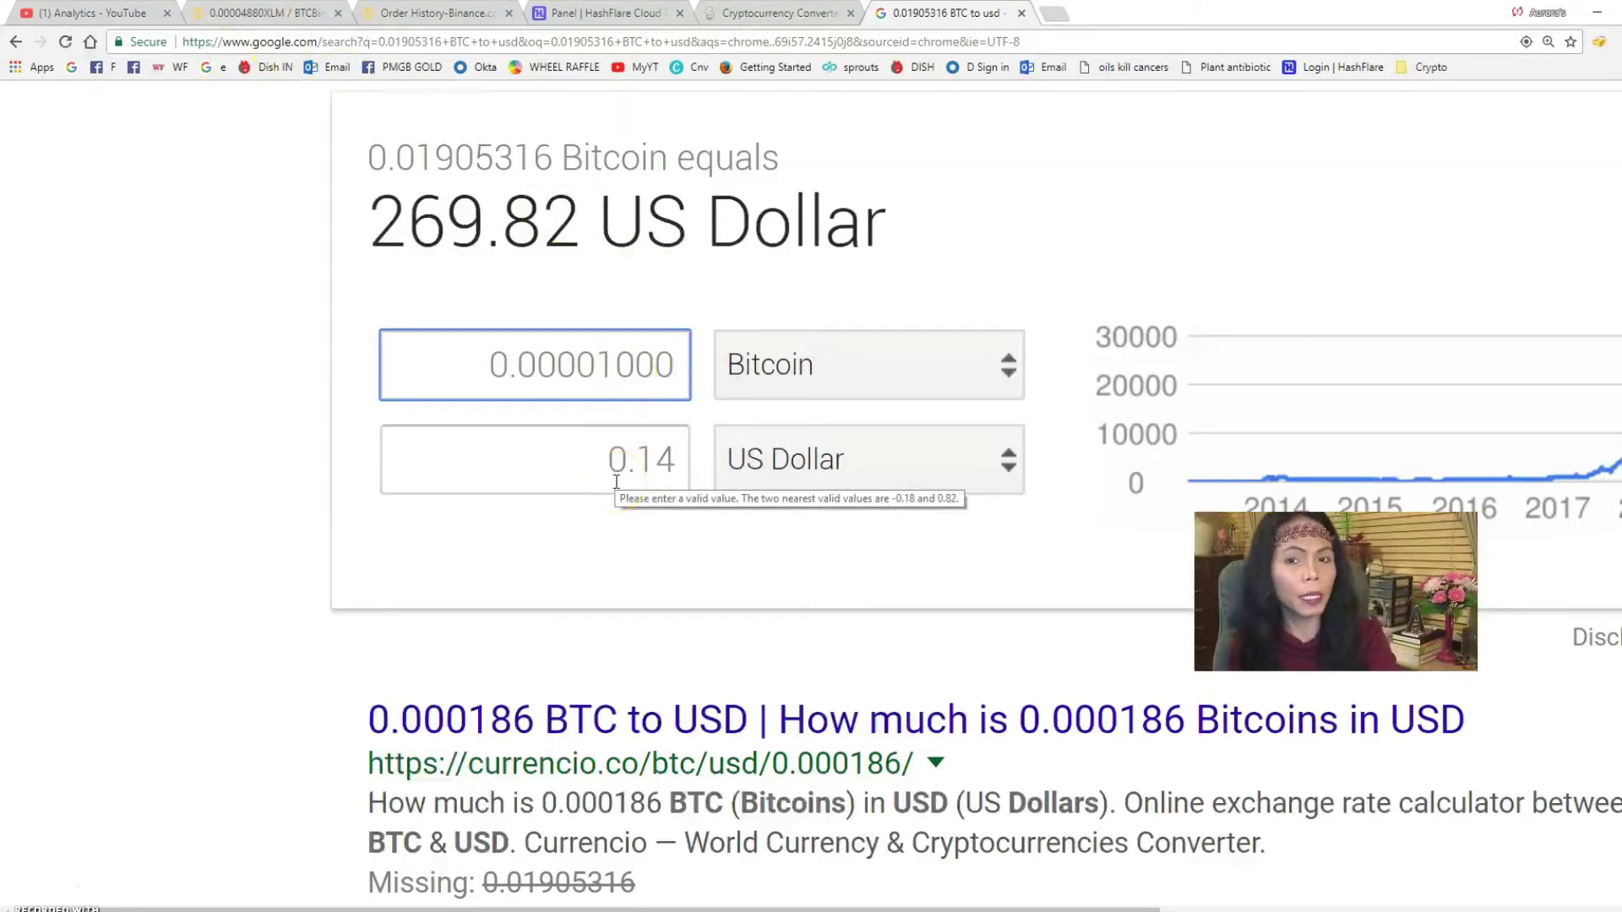
Change the converter's Bitcoin amount to 0.00001300 (0.18 USD), then return to Order History.
left_click(434, 14)
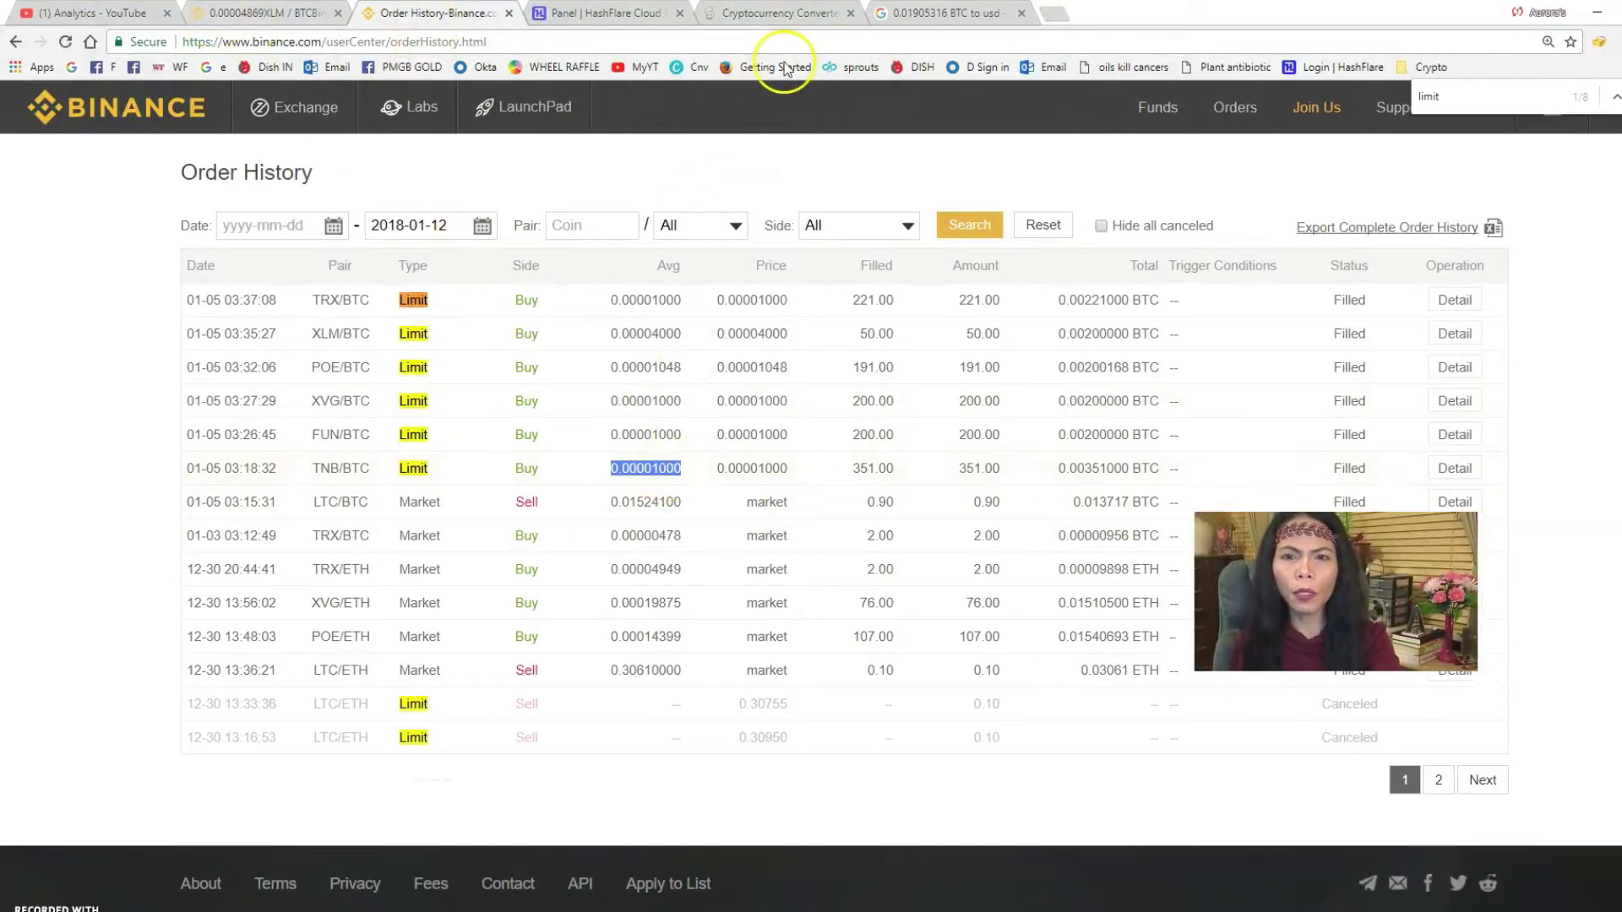
left_click(908, 14)
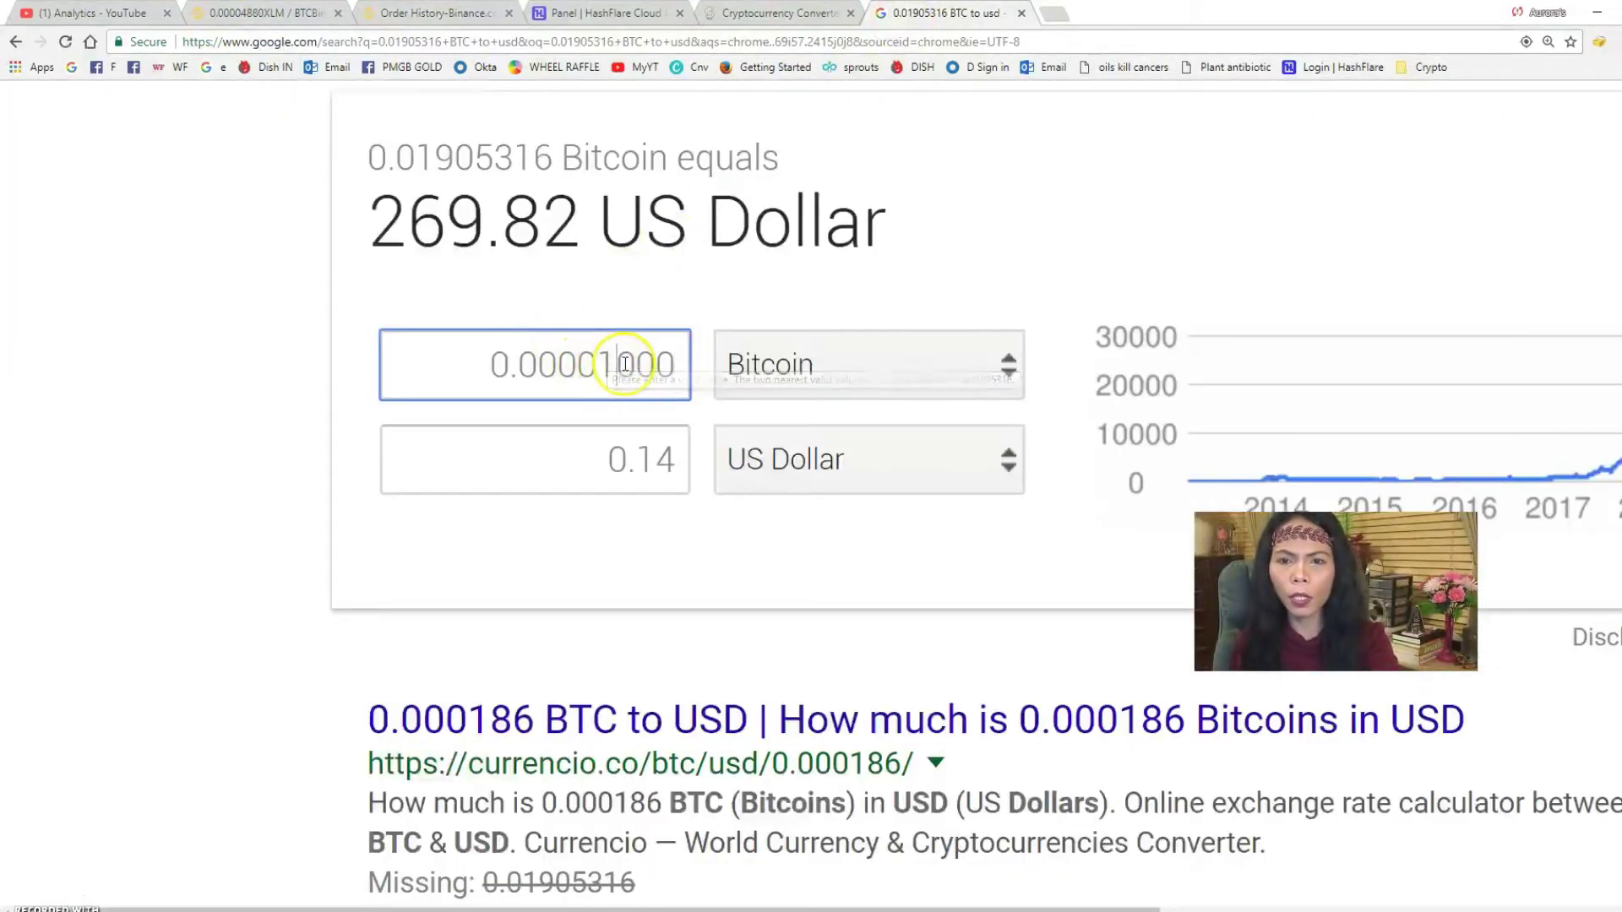
key("Delete")
type("3")
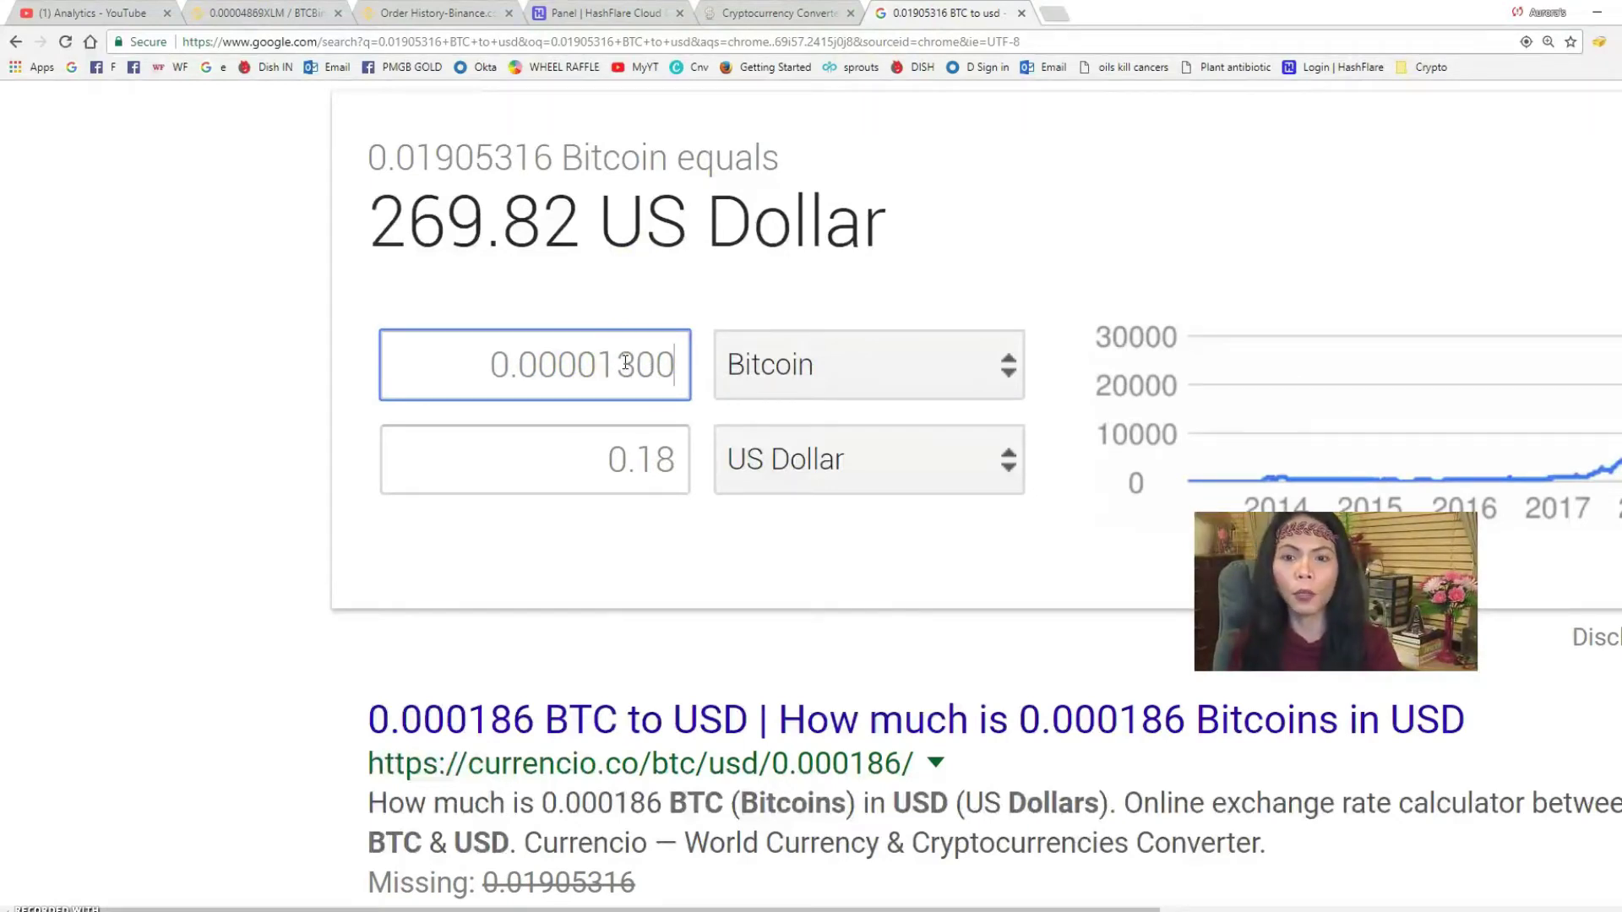
left_click(446, 14)
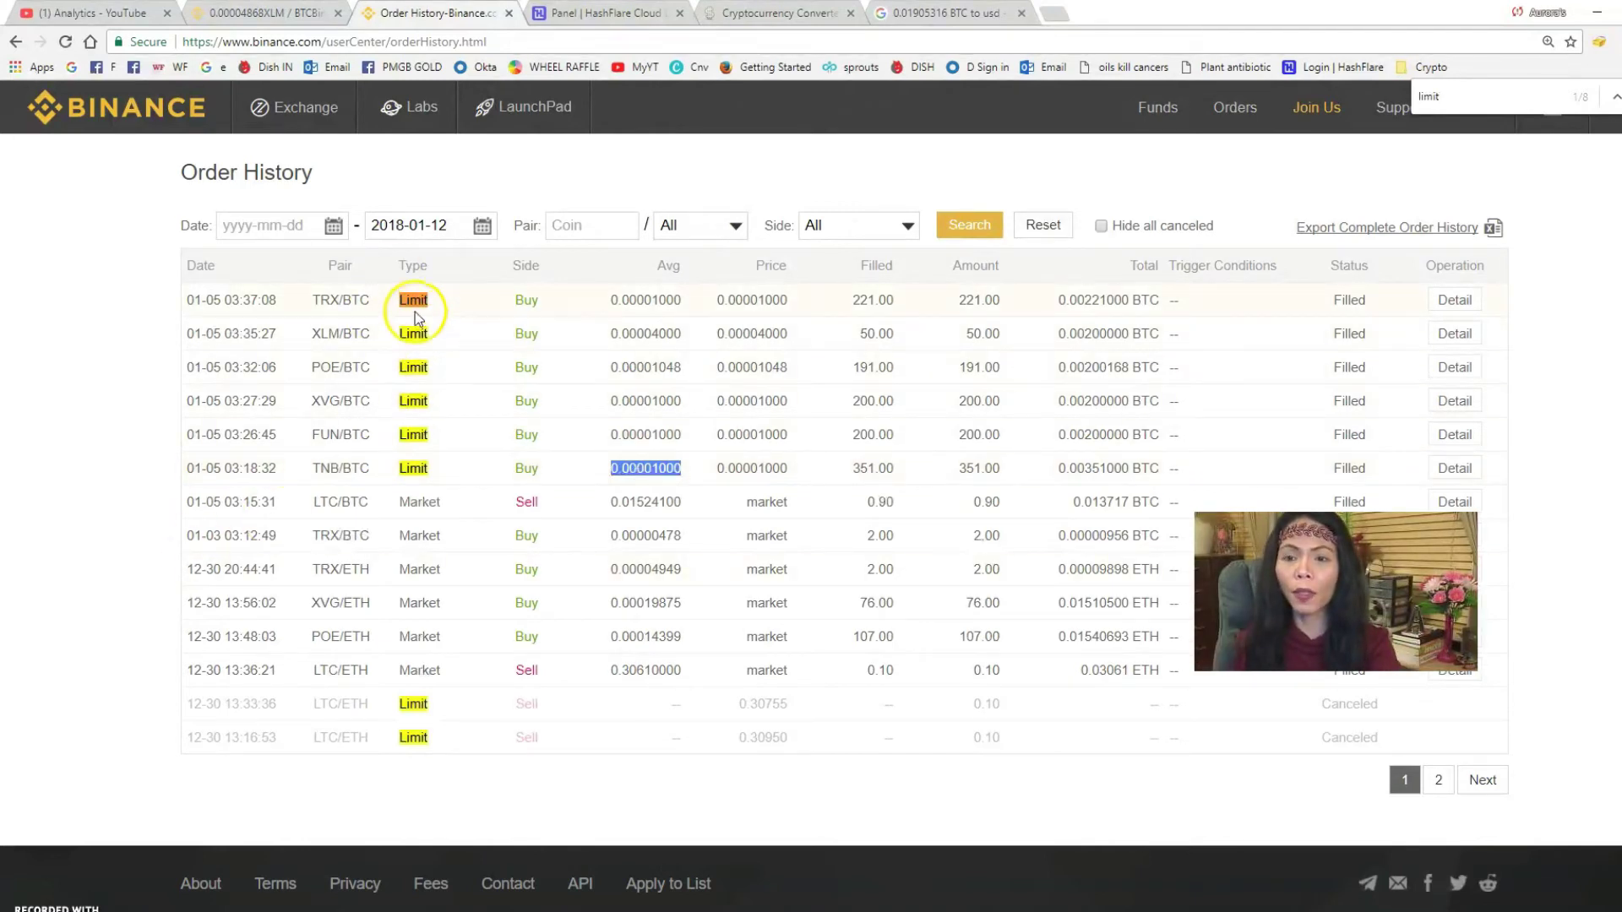
Check Open Orders is empty, go back to Order History, then to the XLM/BTC page.
left_click_drag(409, 300, 407, 400)
mouse_move(1231, 109)
left_click(1215, 155)
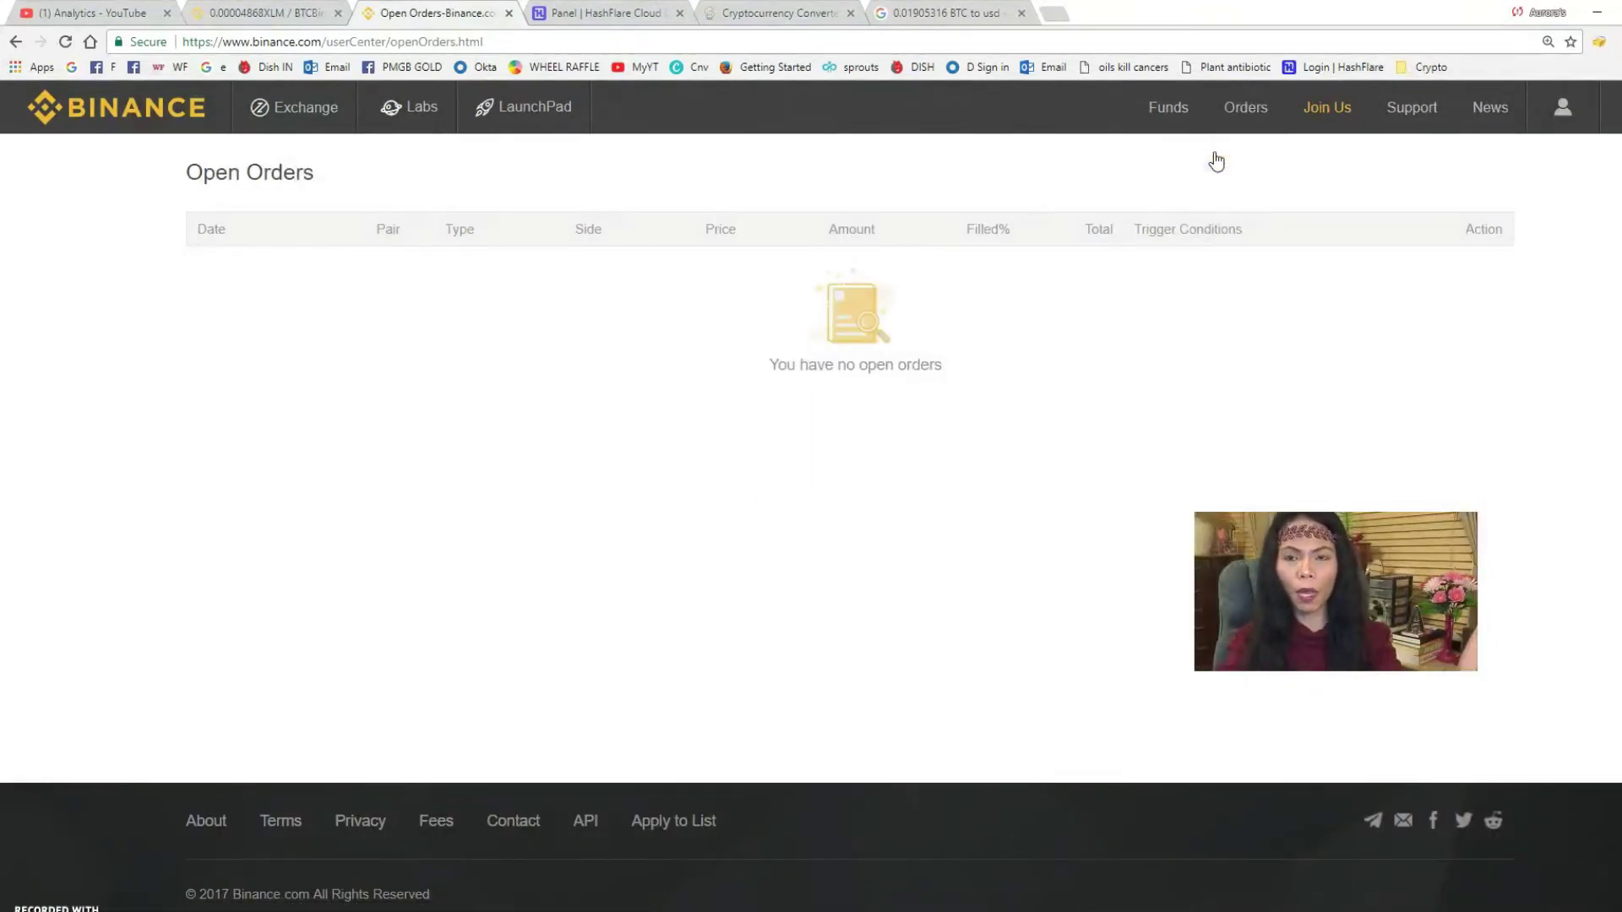
left_click(1241, 109)
left_click(1219, 187)
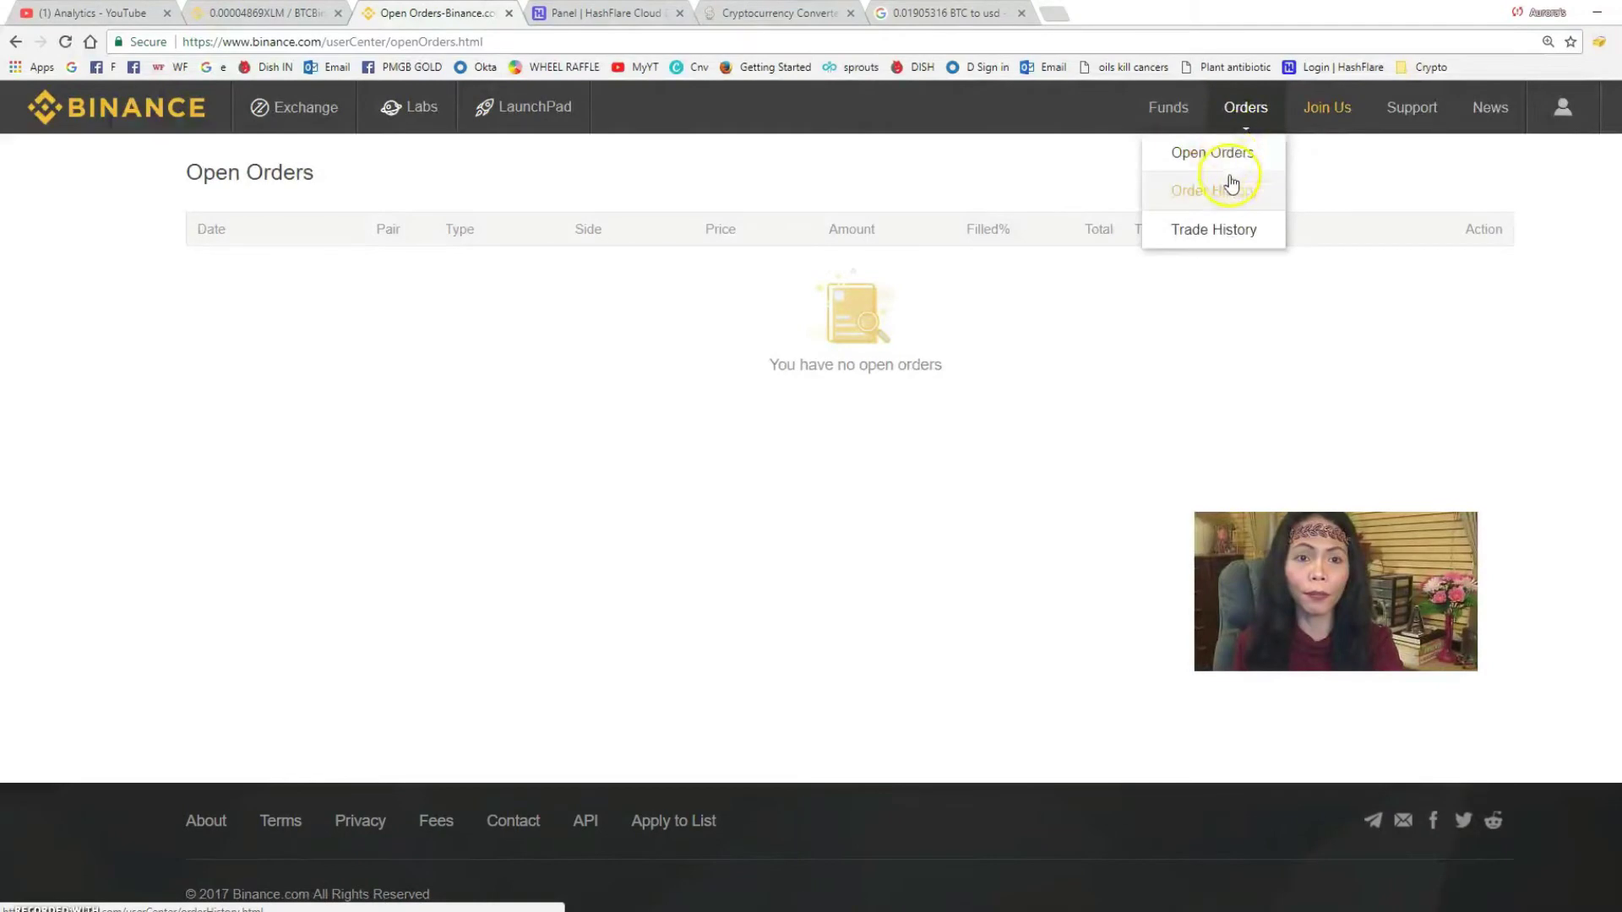
left_click(266, 13)
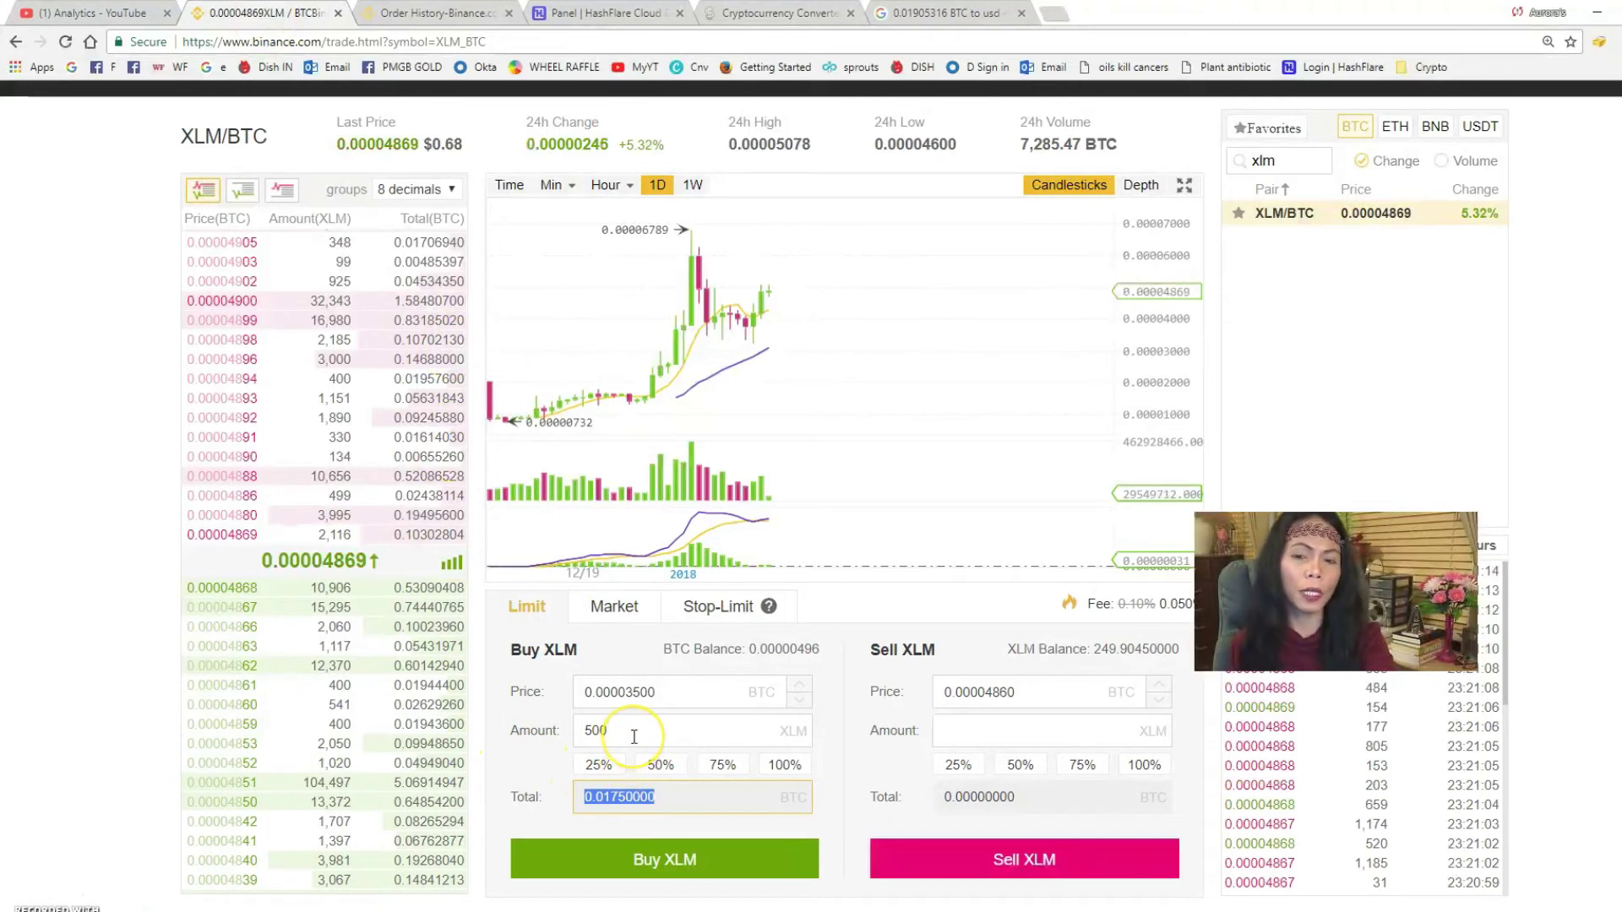
Compute 0.68 × 500 = 340 in Calculator, then enter 250 to compare costs.
type("0.68")
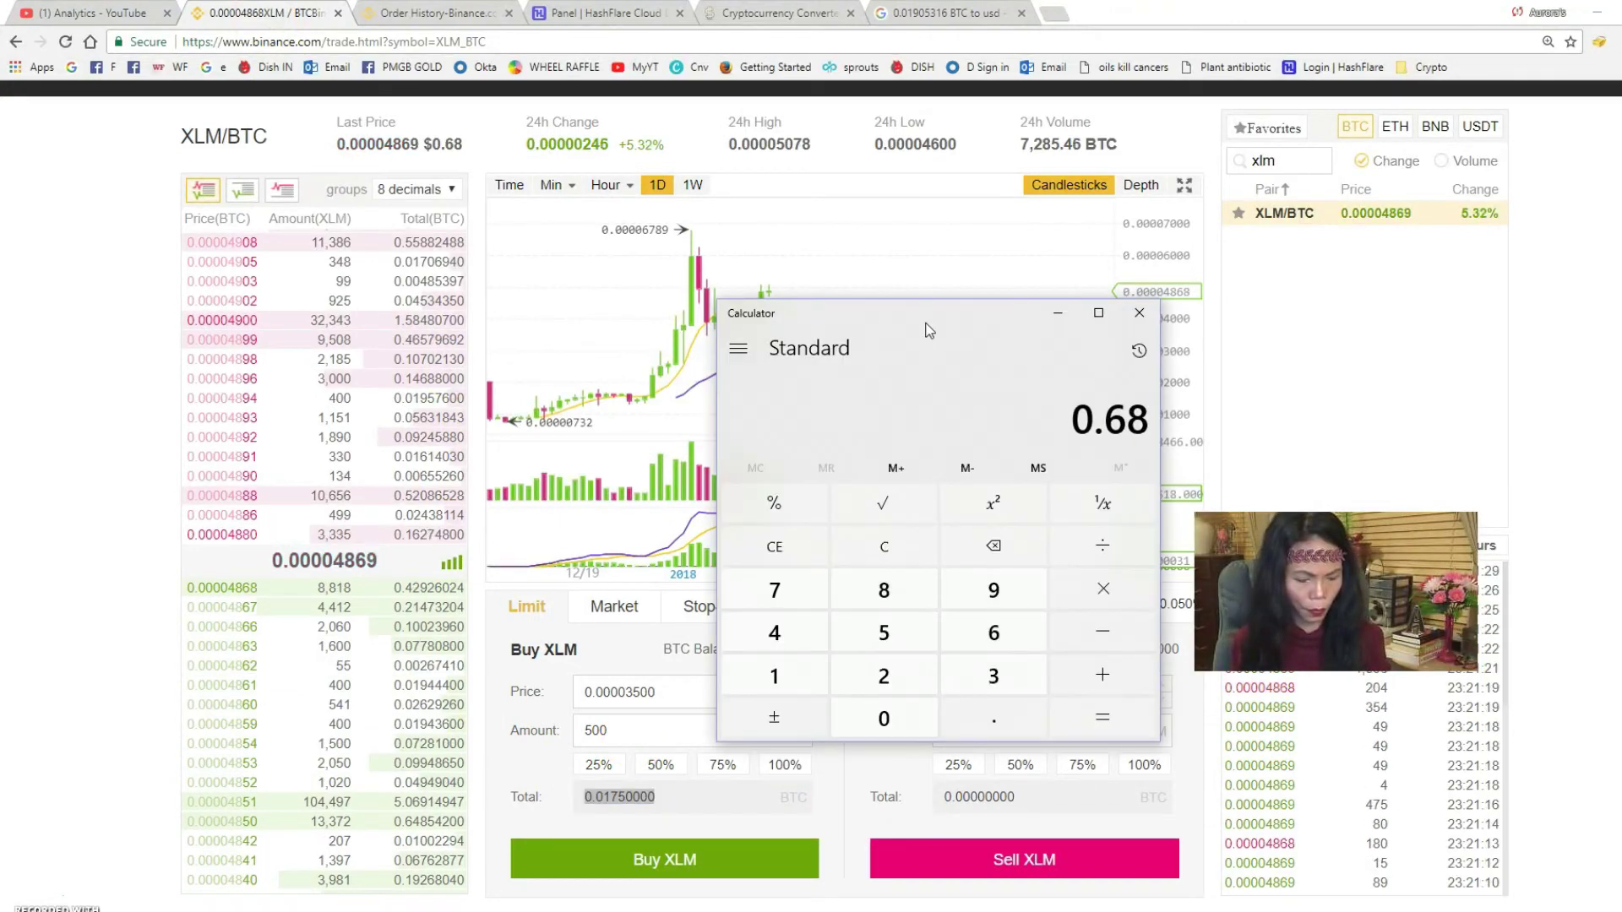
type("500")
key("Return")
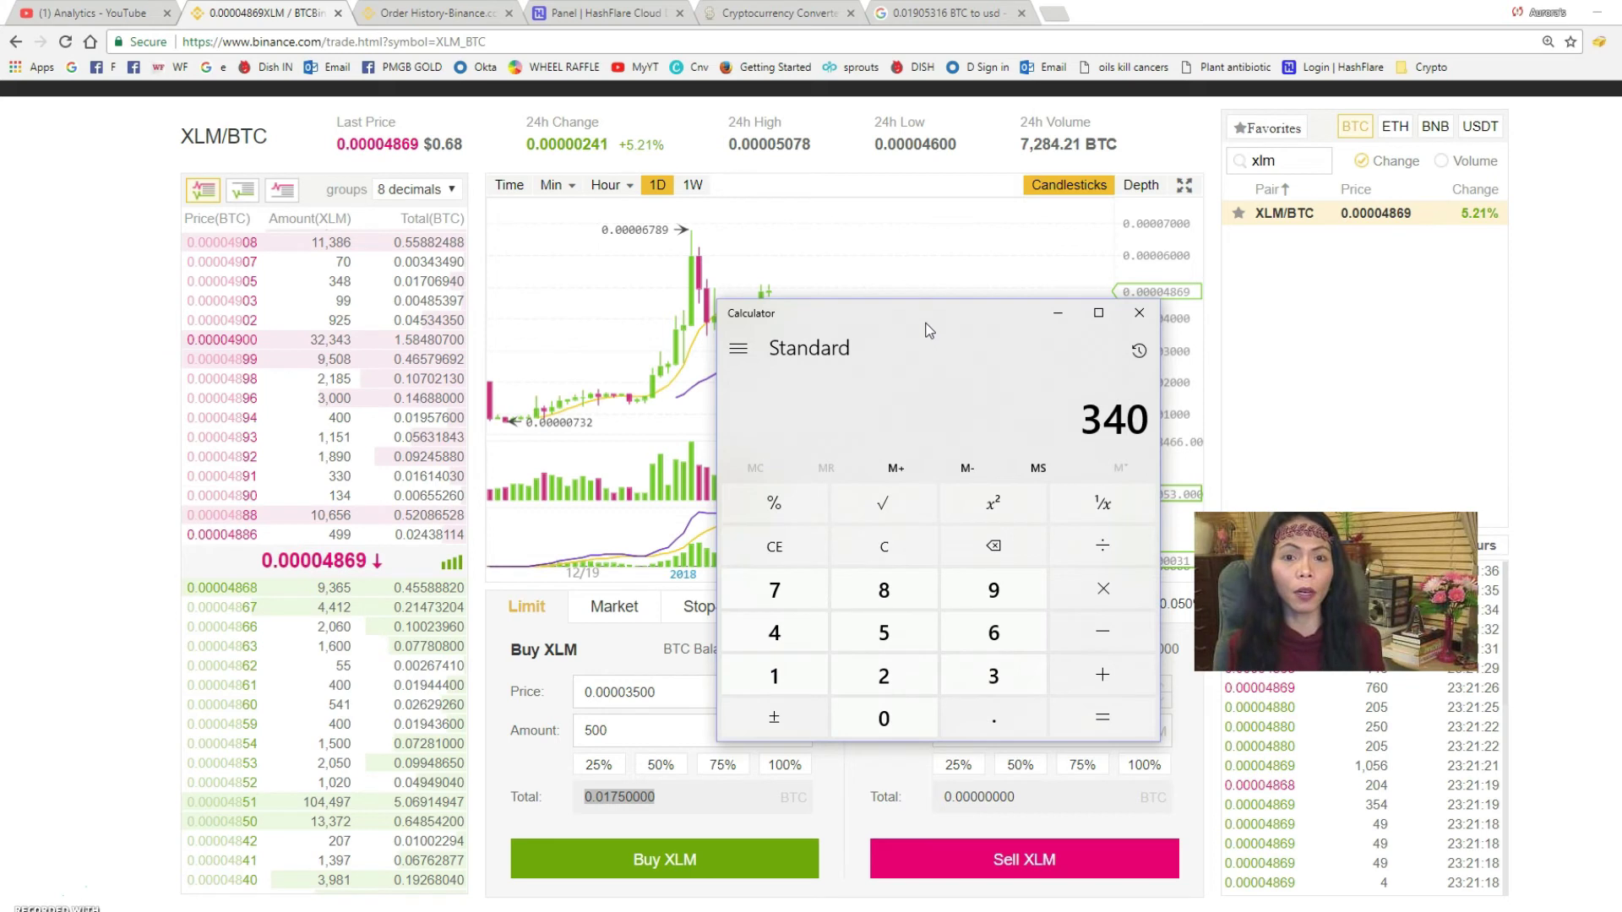
key("Delete")
type("250")
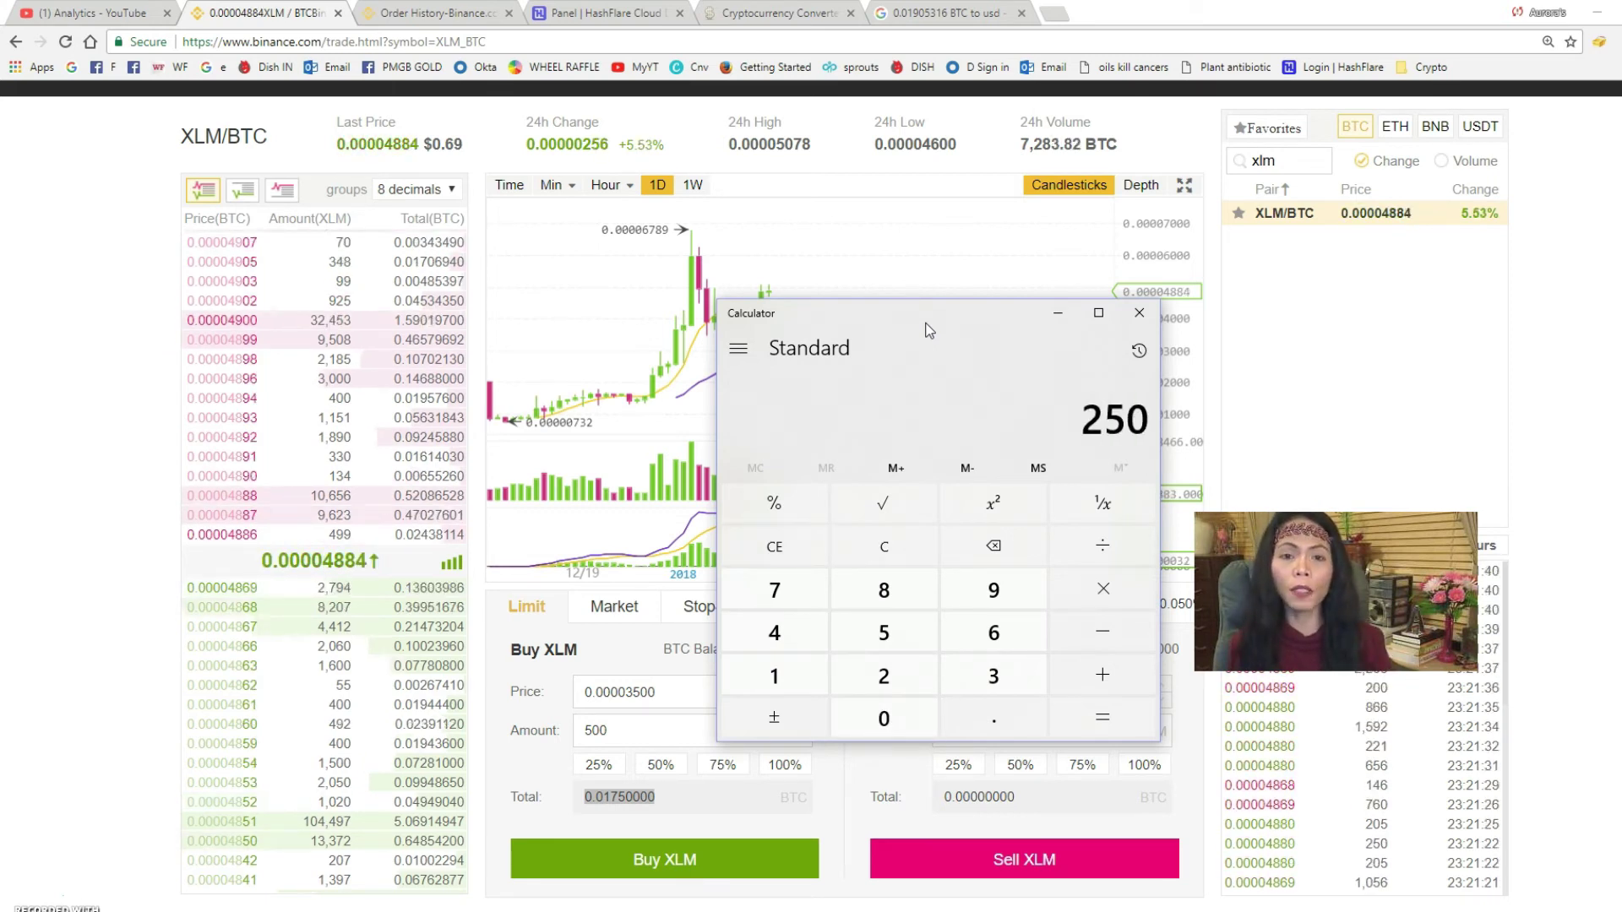
left_click_drag(915, 314, 1083, 321)
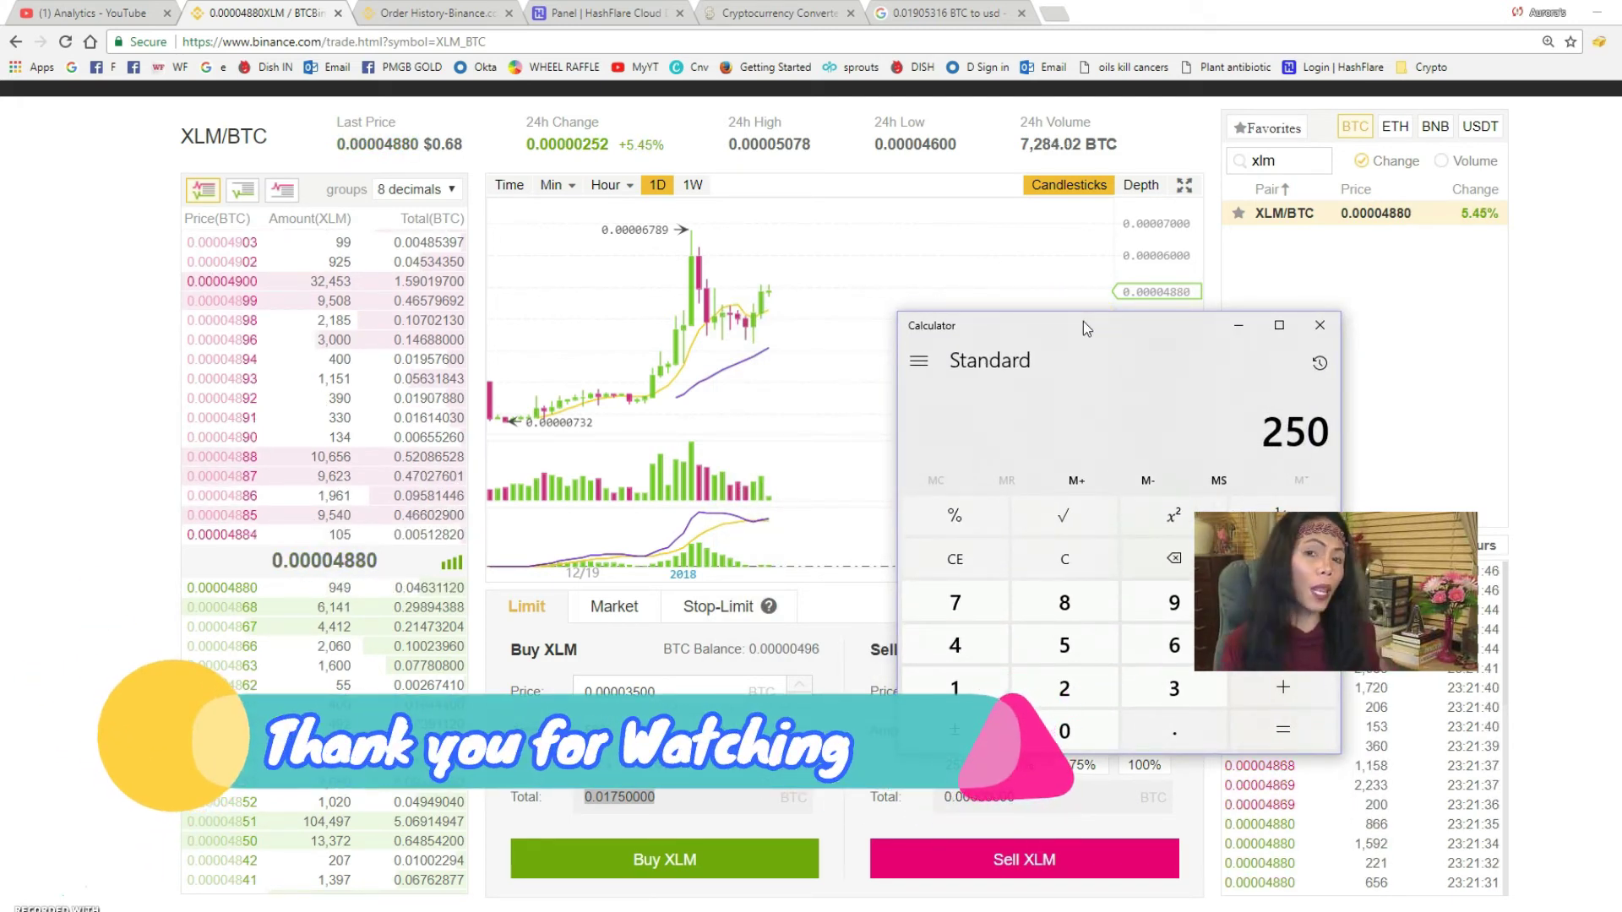
Switch the XLM/BTC order form from Limit to Market order type.
left_click(610, 607)
left_click_drag(1007, 649, 1048, 649)
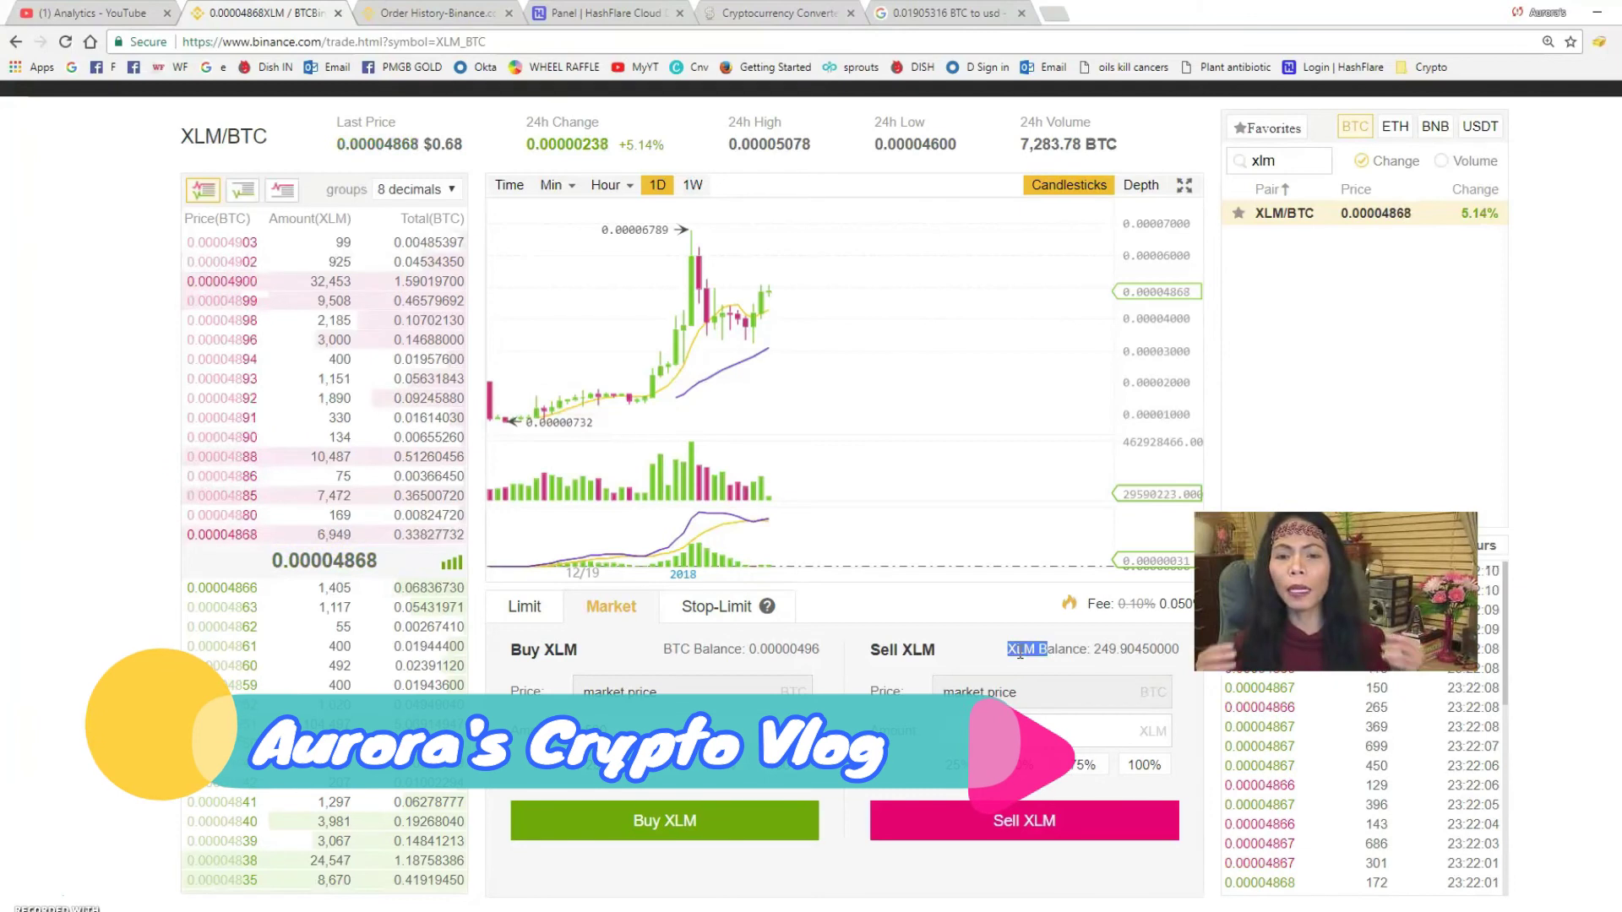
left_click(1258, 169)
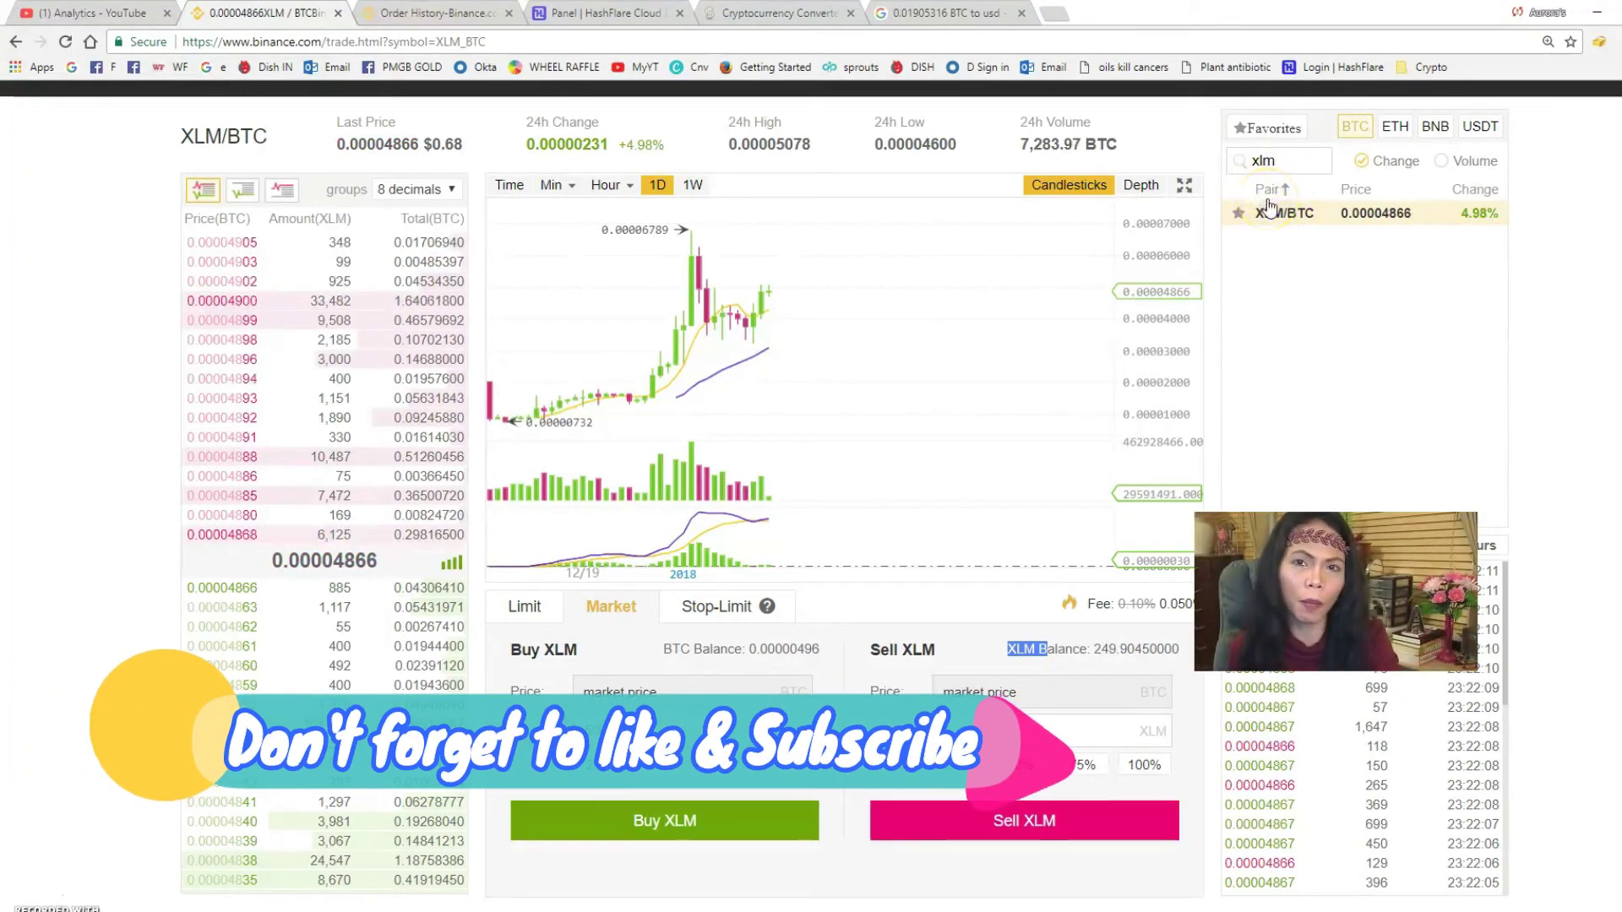
left_click(898, 511)
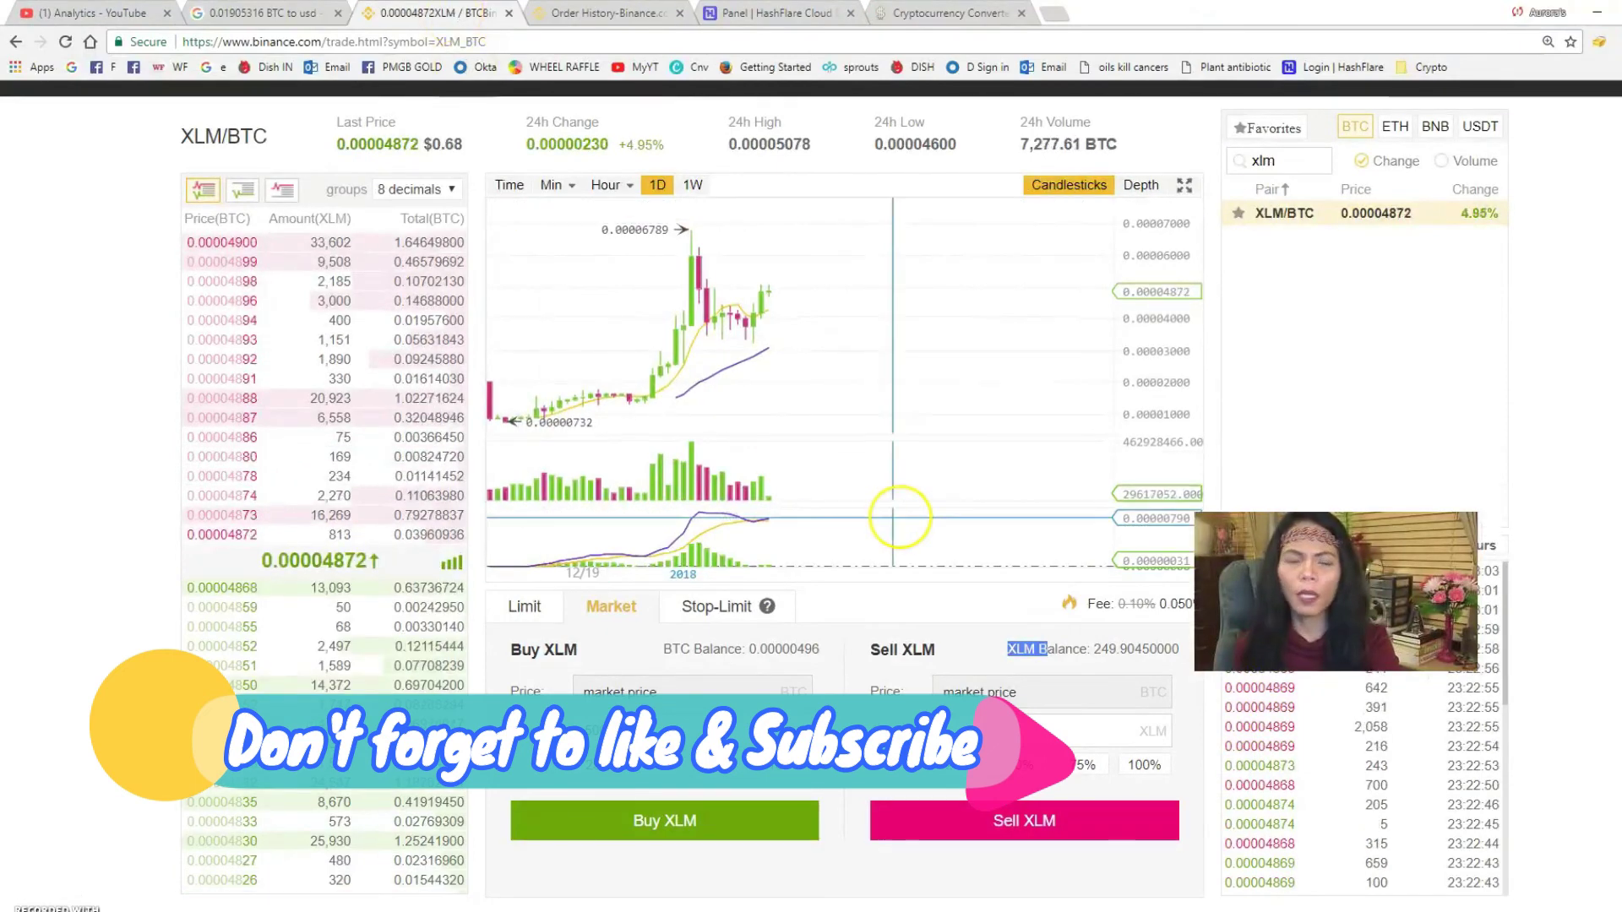